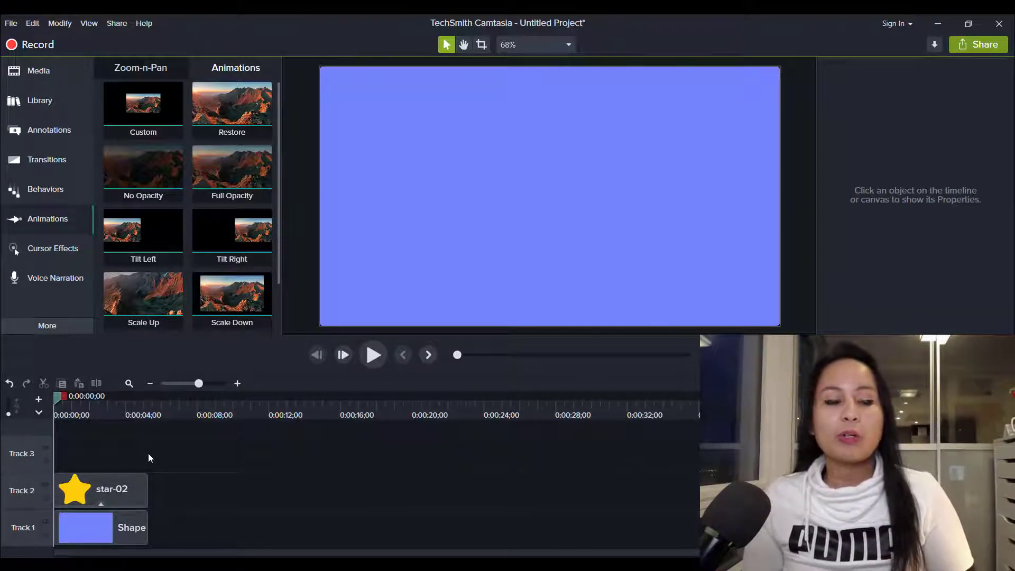
# Preview the star animation, then display the Behaviors presets such as Jump And Fall and Pop Up.
pyautogui.click(369, 354)
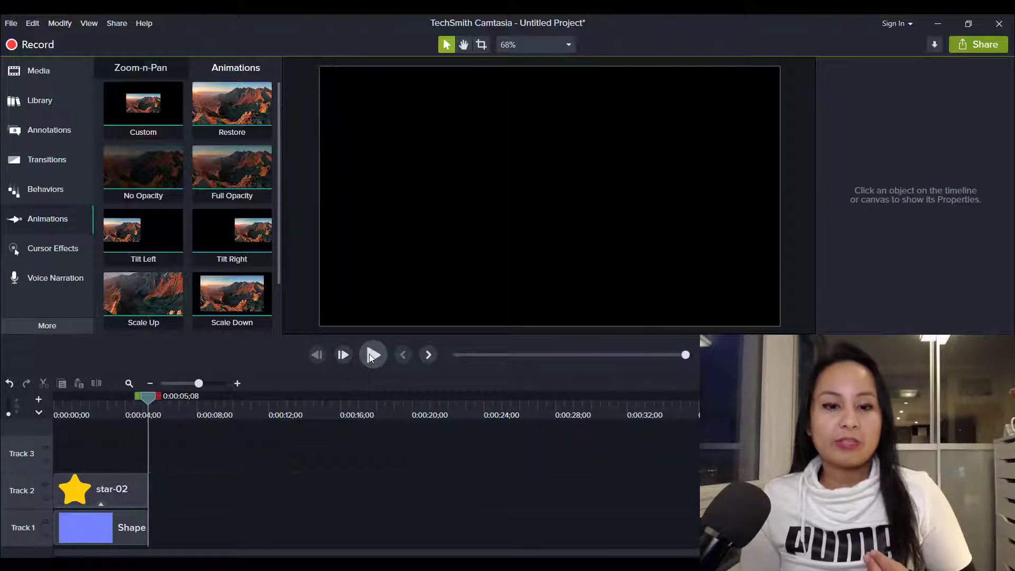
pyautogui.click(373, 354)
pyautogui.click(373, 355)
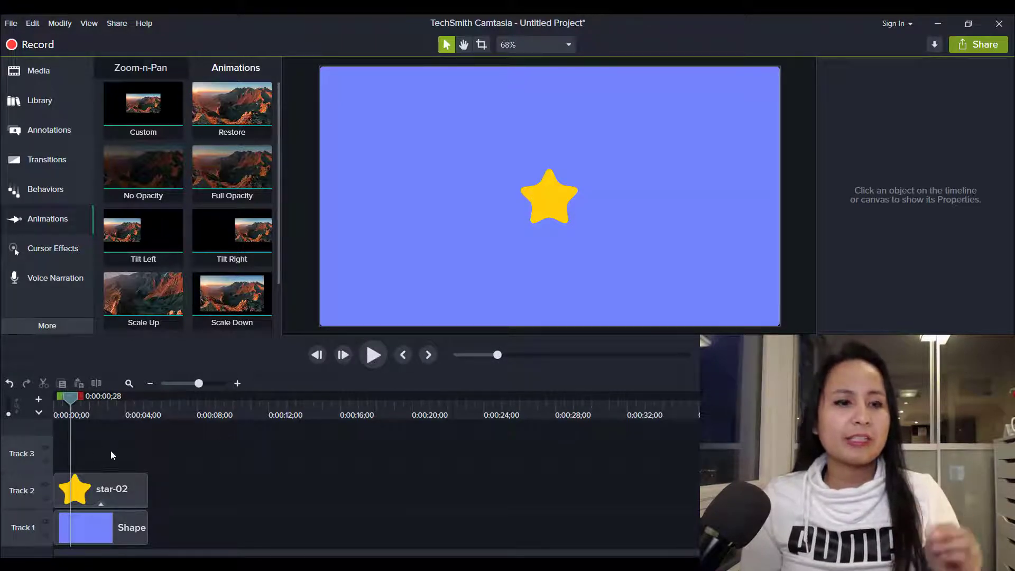
pyautogui.click(40, 186)
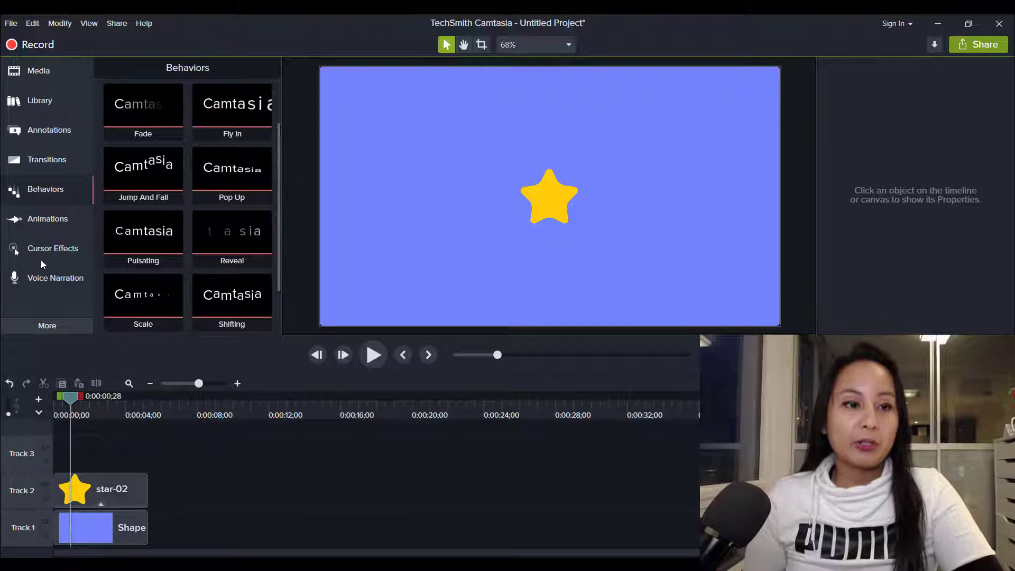
# Browse the Annotations Callouts, Arrows & Lines and Shapes tabs, ending on Blur & Highlight.
pyautogui.click(24, 131)
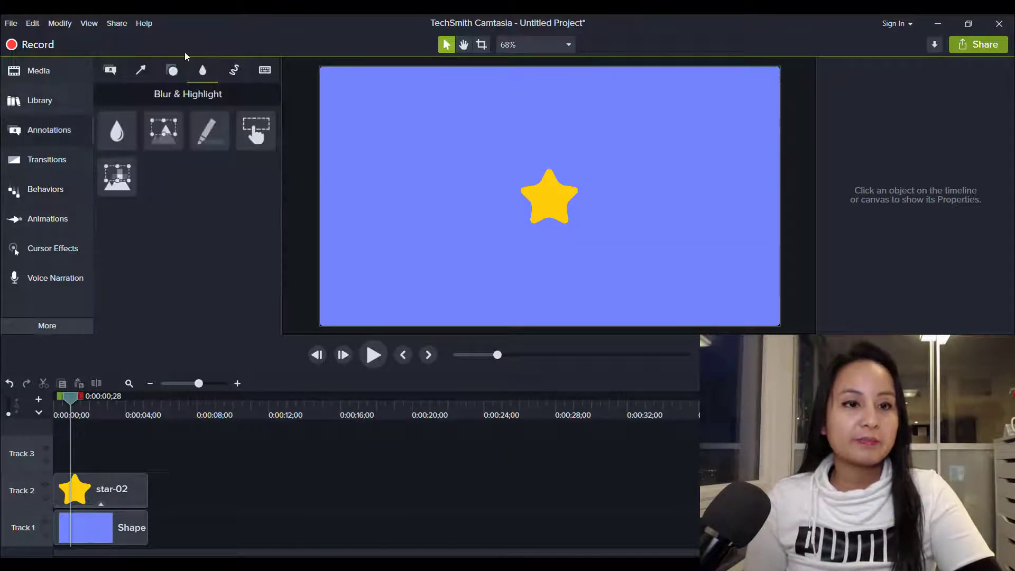
pyautogui.click(111, 71)
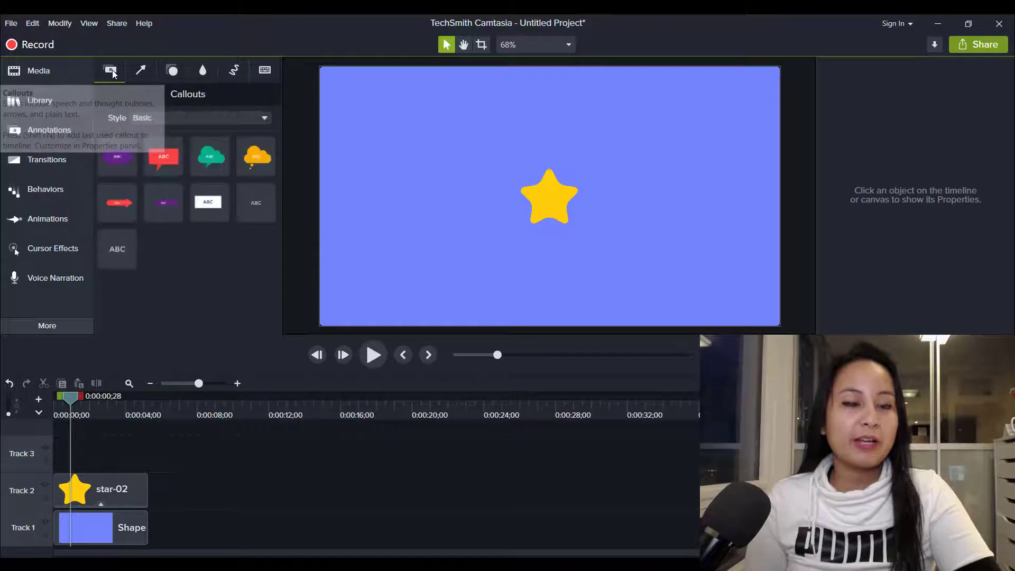
pyautogui.click(141, 70)
pyautogui.click(172, 70)
pyautogui.click(202, 71)
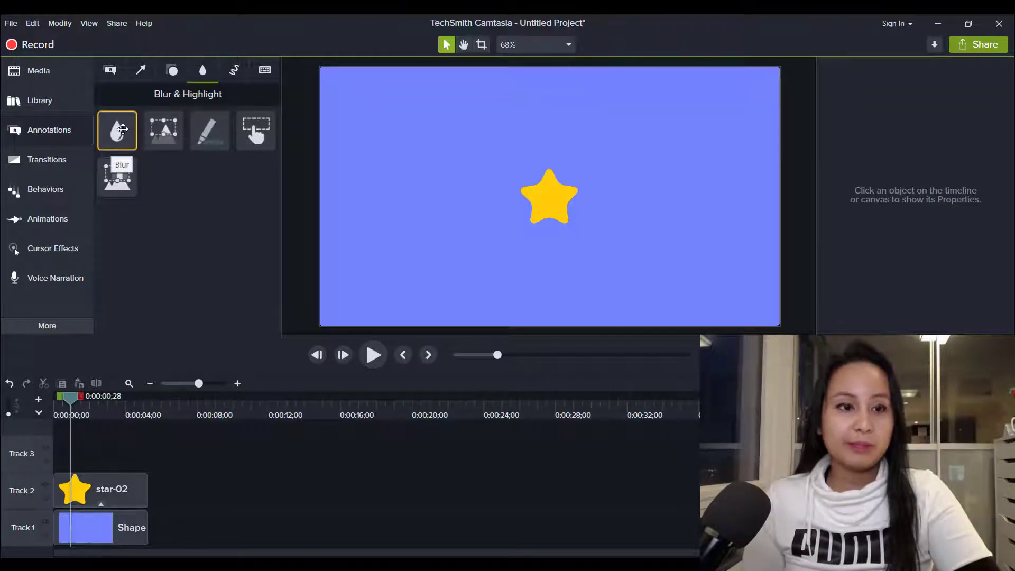
# Place a Blur annotation on Track 3 around the star, spanning 0:00 to the clips' end.
pyautogui.moveTo(118, 132); pyautogui.dragTo(78, 456)
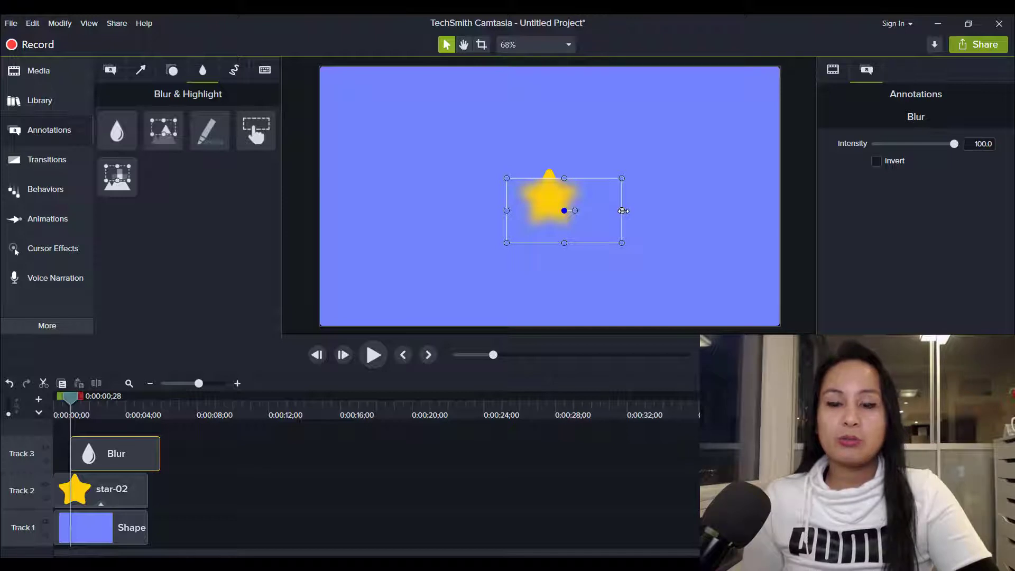
pyautogui.moveTo(623, 210); pyautogui.dragTo(550, 162)
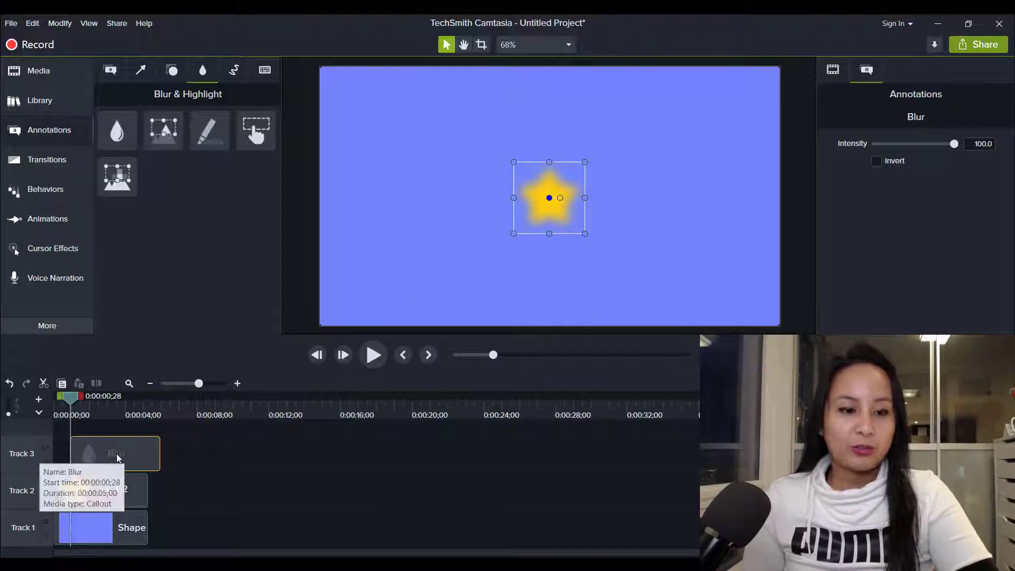
pyautogui.moveTo(105, 453); pyautogui.dragTo(93, 454)
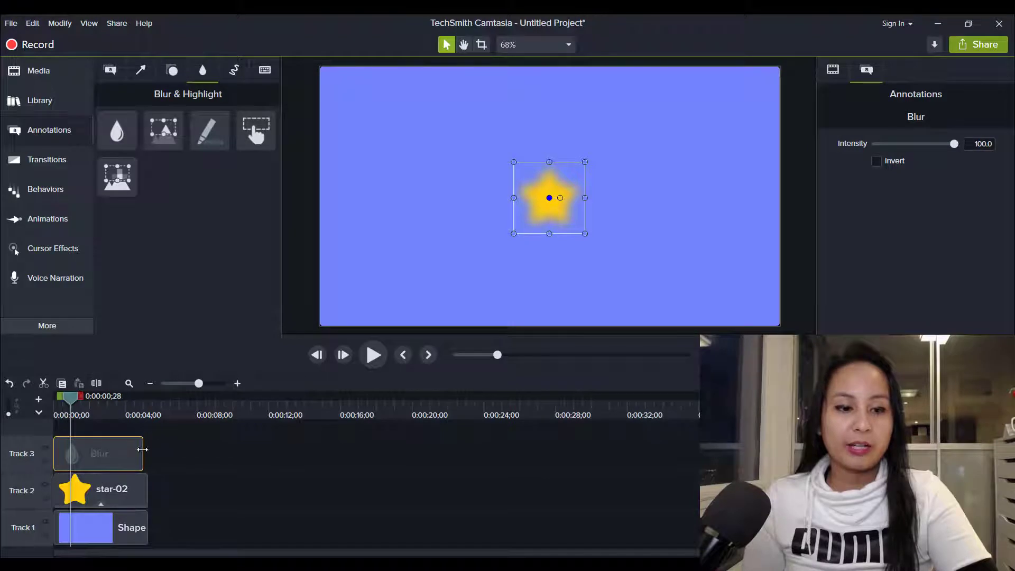
pyautogui.click(145, 453)
pyautogui.click(141, 453)
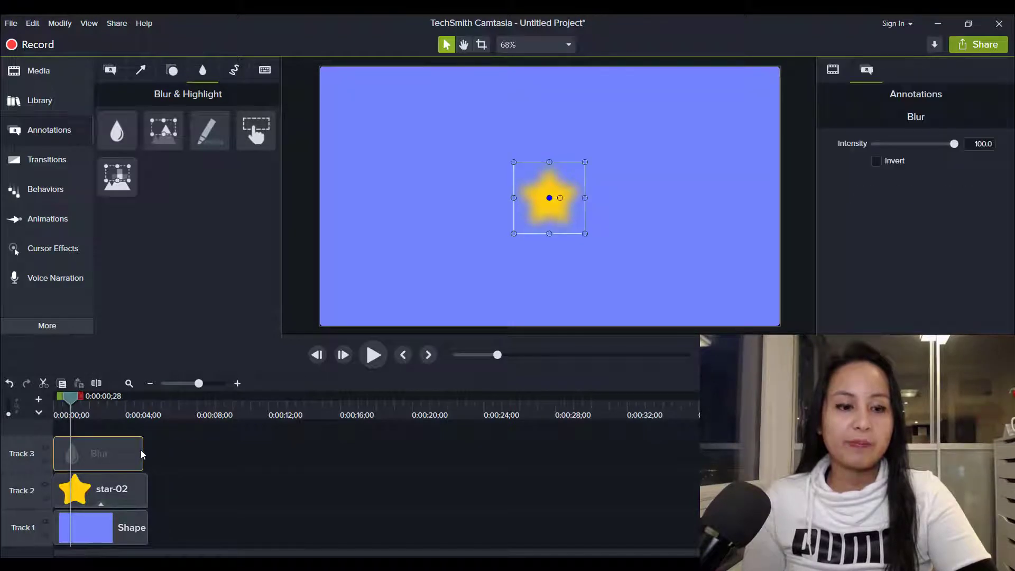
pyautogui.moveTo(143, 453); pyautogui.dragTo(147, 453)
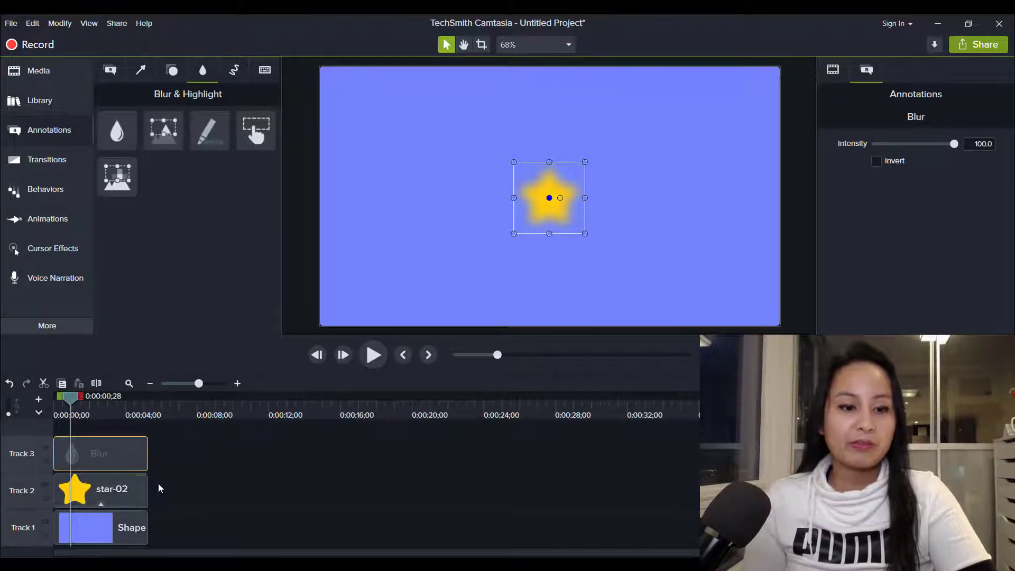
pyautogui.moveTo(143, 408); pyautogui.dragTo(53, 421)
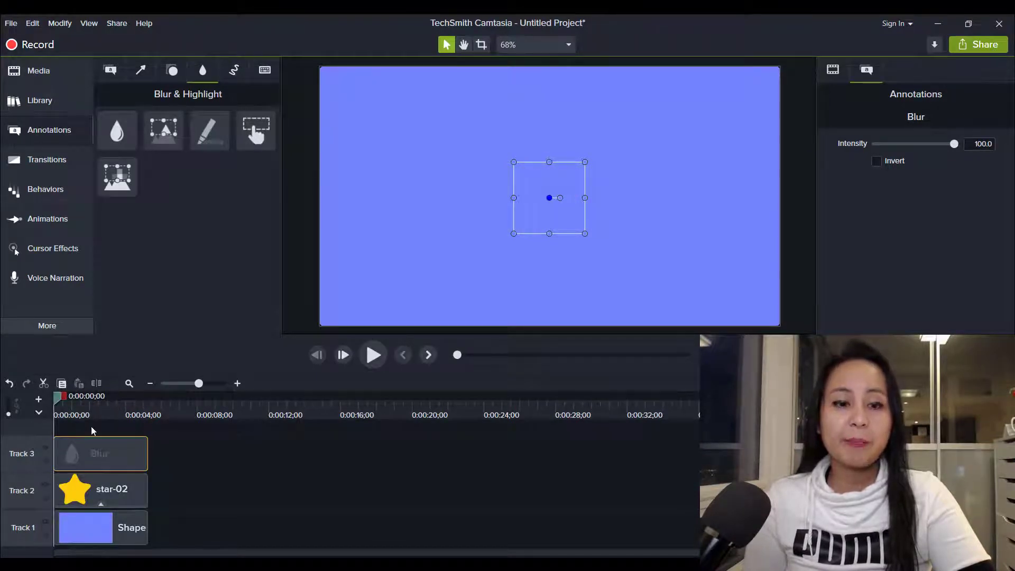
# Play and scrub to see the star escape the blur, then show the Animations Zoom-n-Pan options.
pyautogui.click(373, 355)
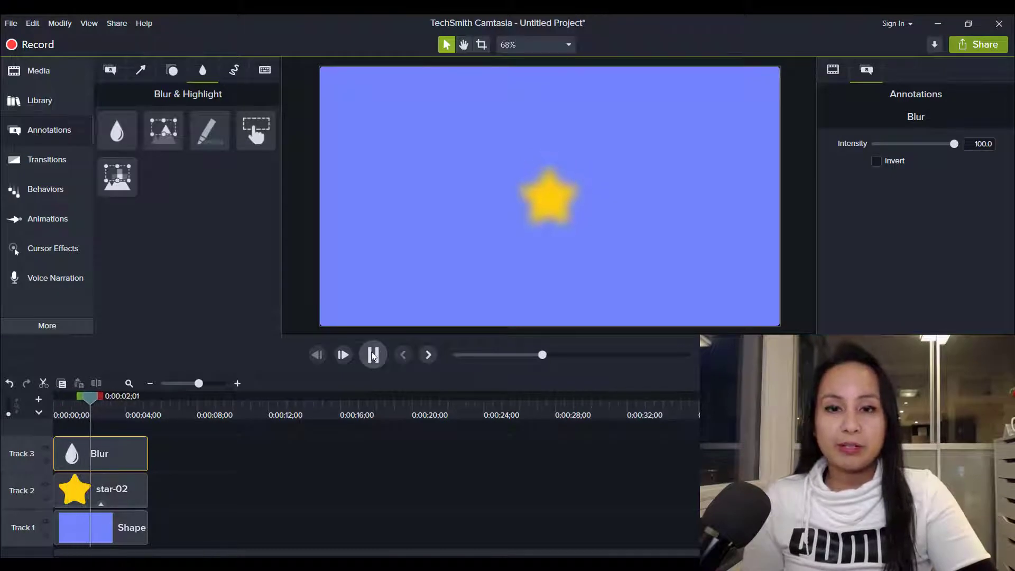
pyautogui.click(372, 355)
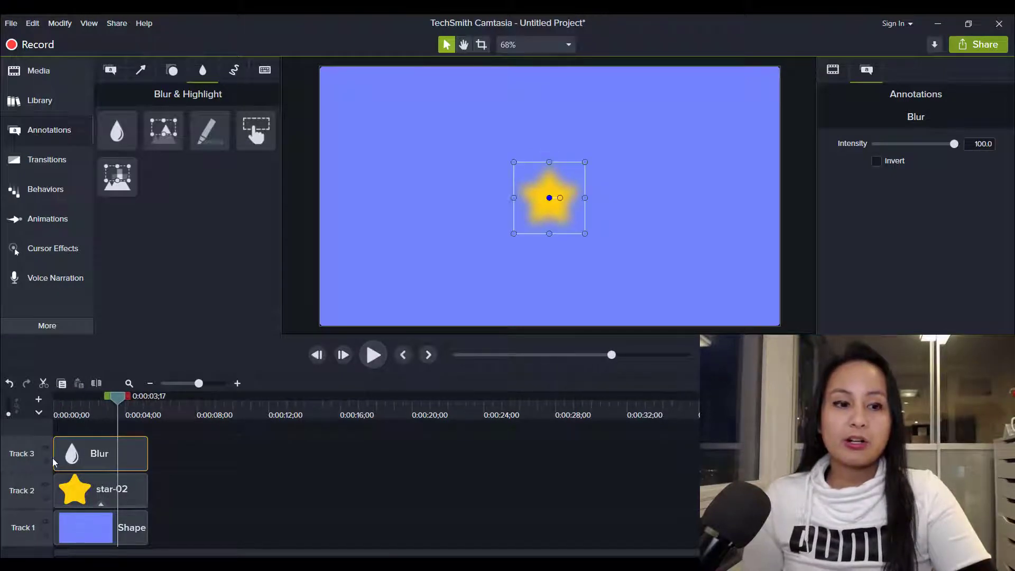
pyautogui.click(58, 418)
pyautogui.moveTo(58, 417); pyautogui.dragTo(65, 441)
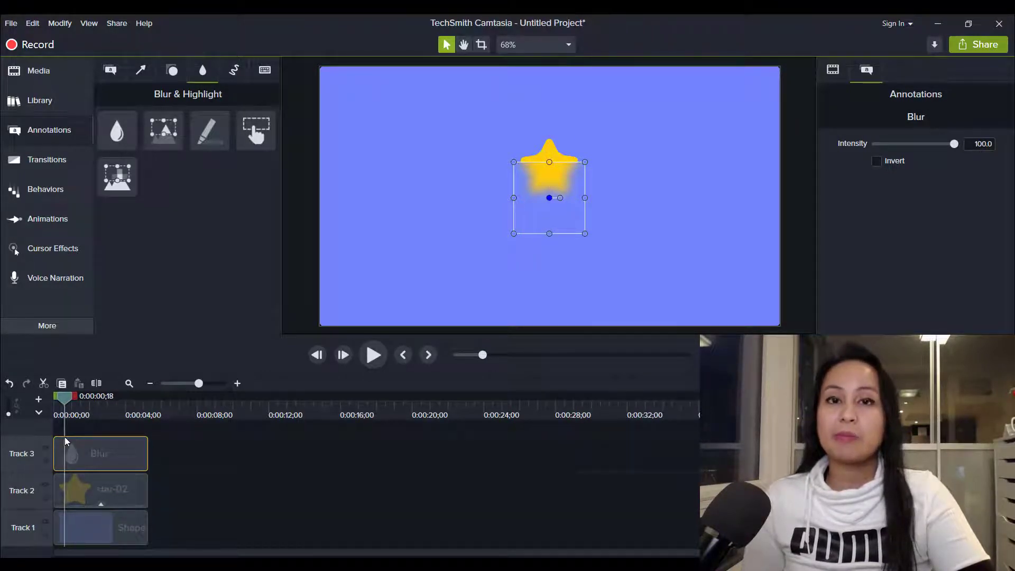
pyautogui.moveTo(66, 441); pyautogui.dragTo(68, 440)
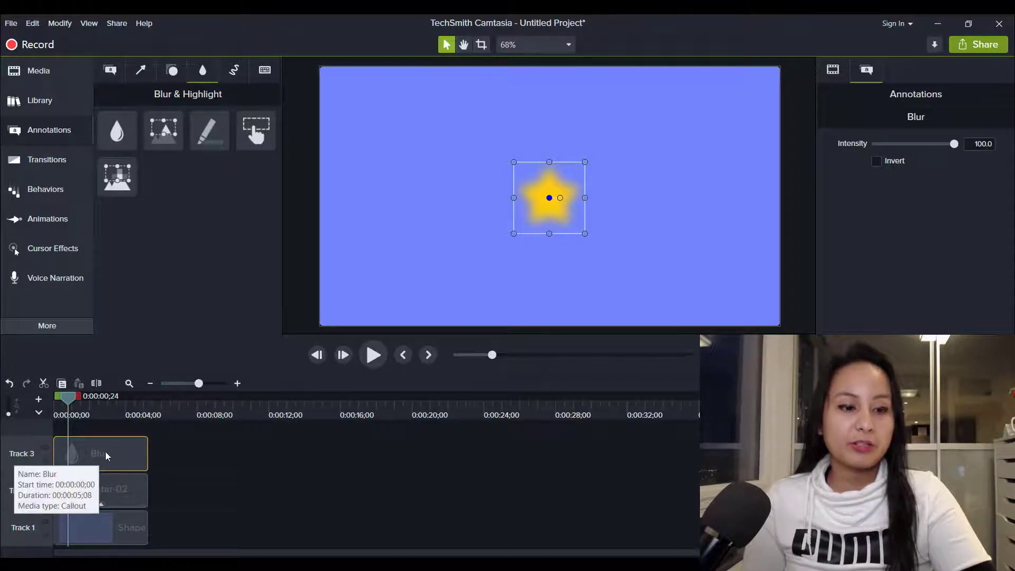
pyautogui.click(51, 228)
pyautogui.click(140, 71)
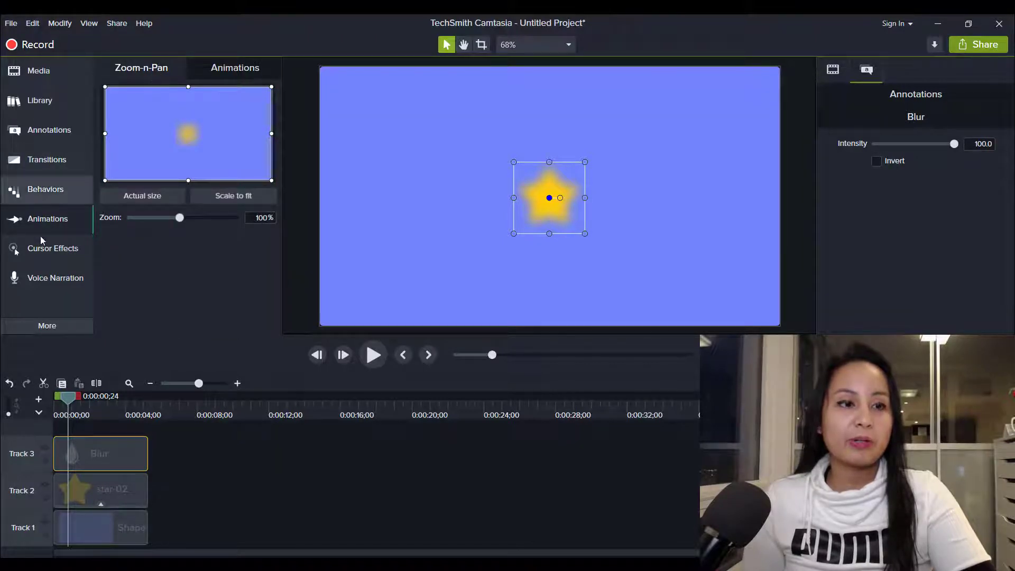
# Apply a Custom animation to the Blur clip at 0:00 and stretch it to 0:00:05;08.
pyautogui.click(223, 68)
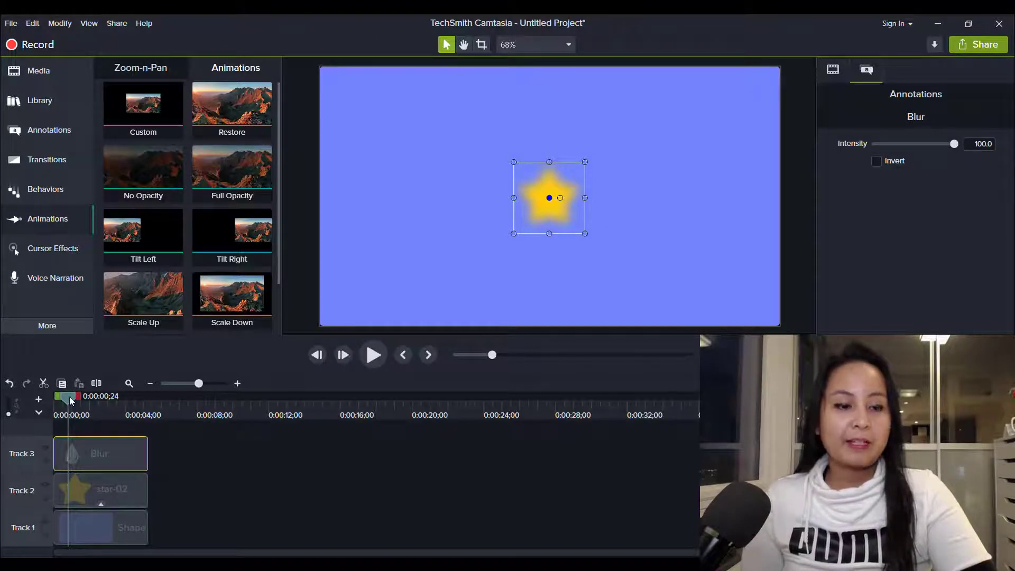
pyautogui.moveTo(71, 400); pyautogui.dragTo(53, 408)
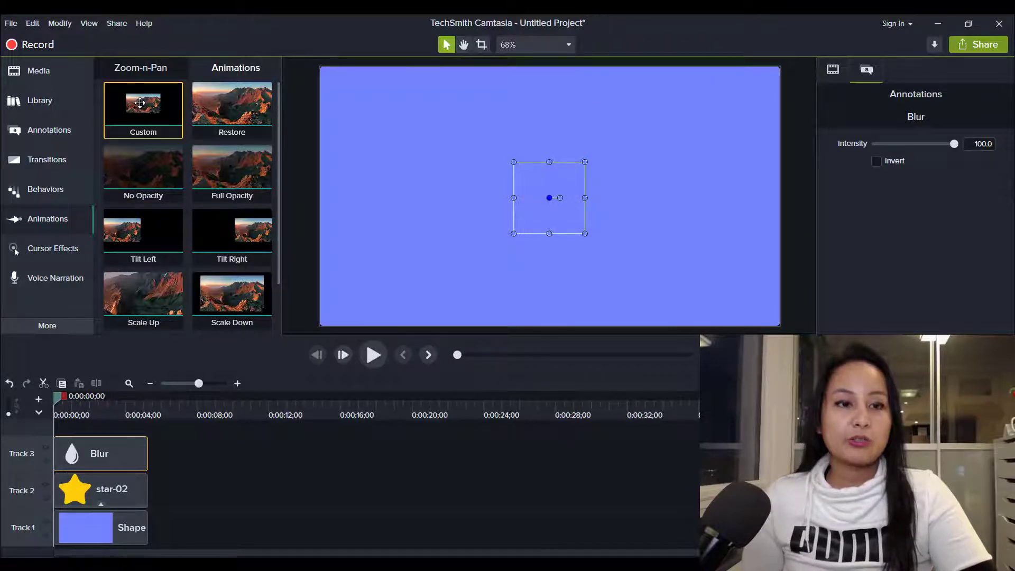
pyautogui.moveTo(140, 102); pyautogui.dragTo(67, 451)
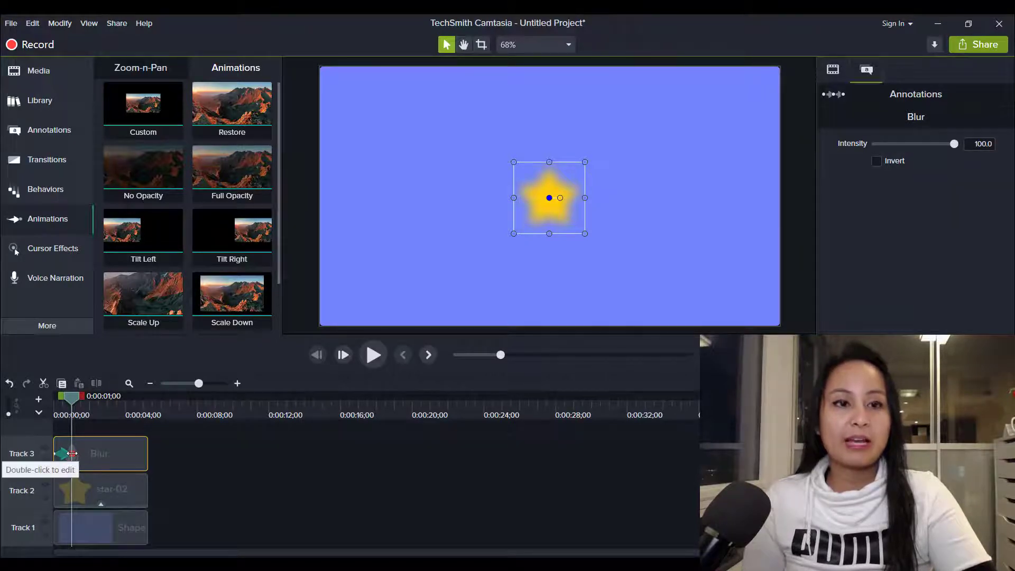
pyautogui.moveTo(72, 453); pyautogui.dragTo(145, 455)
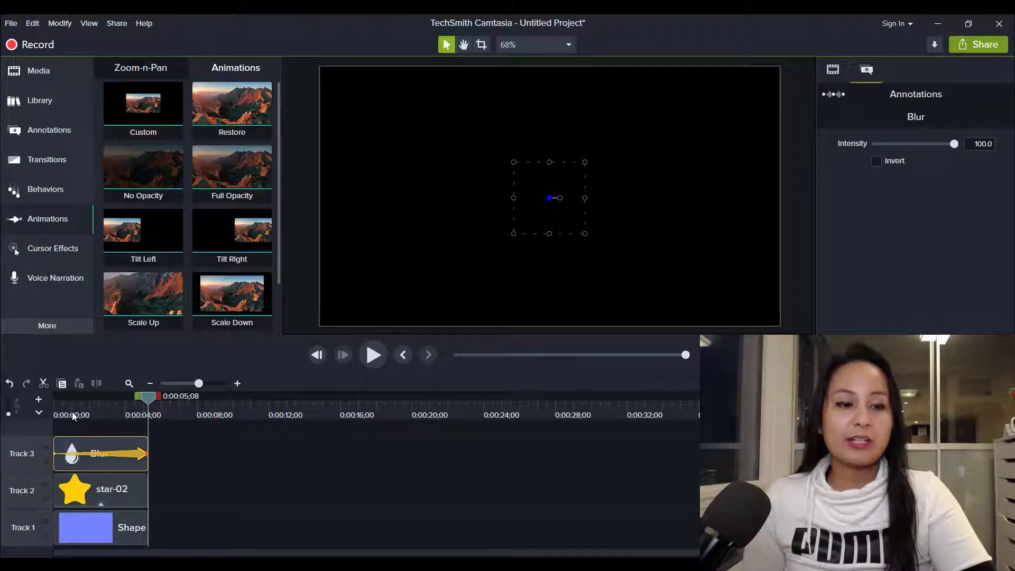
# Rewind to 0:00:00;00 and move the Blur annotation up to the top centre of the canvas.
pyautogui.click(237, 386)
pyautogui.click(236, 386)
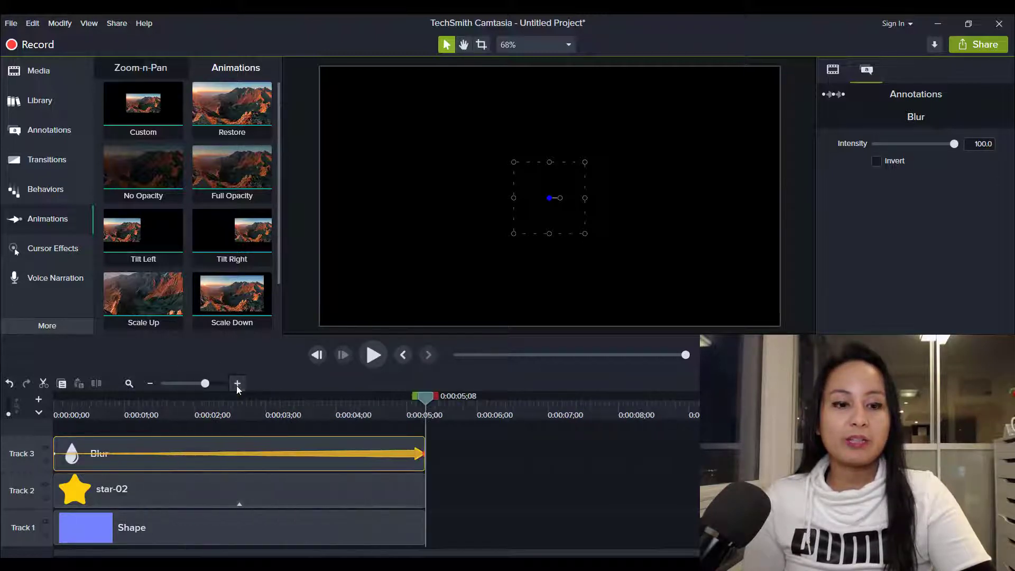
pyautogui.click(237, 386)
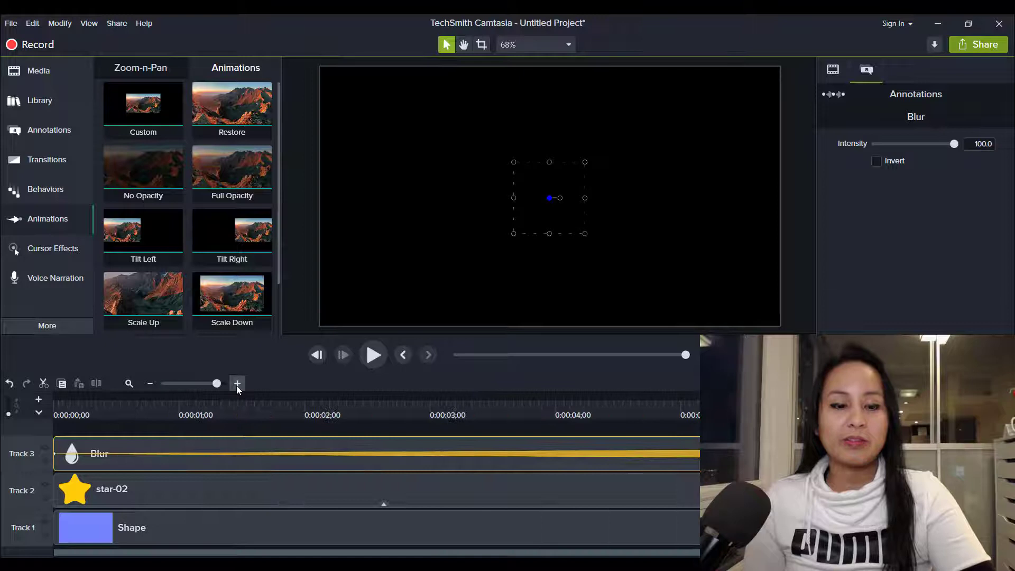
pyautogui.click(237, 385)
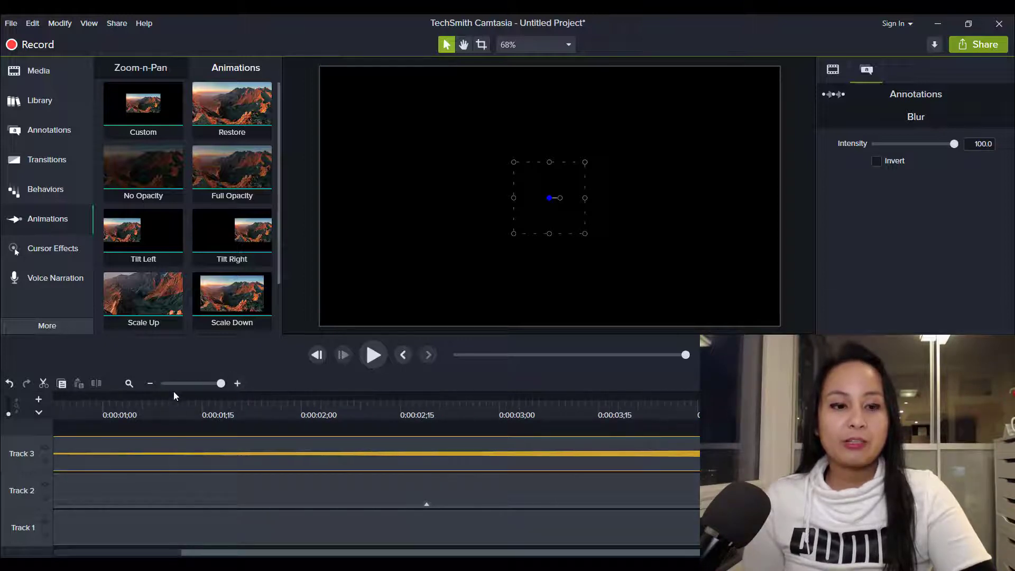
pyautogui.click(150, 384)
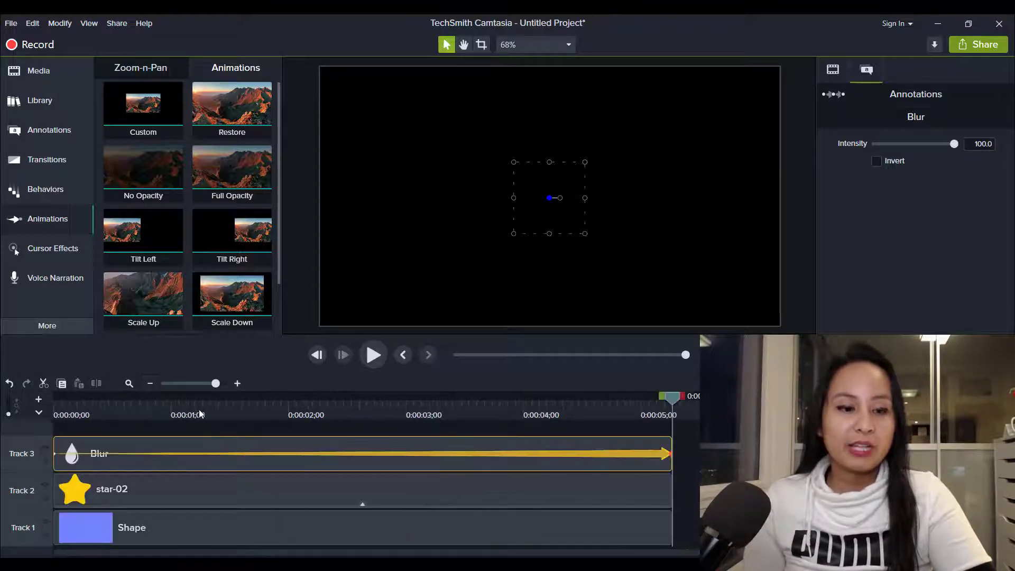
pyautogui.click(85, 414)
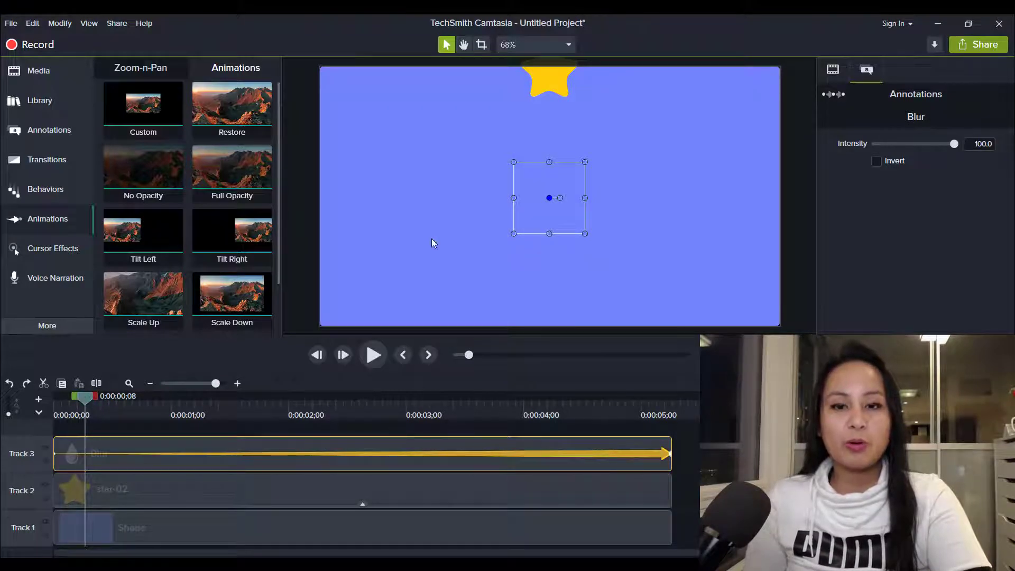
pyautogui.moveTo(82, 398); pyautogui.dragTo(57, 396)
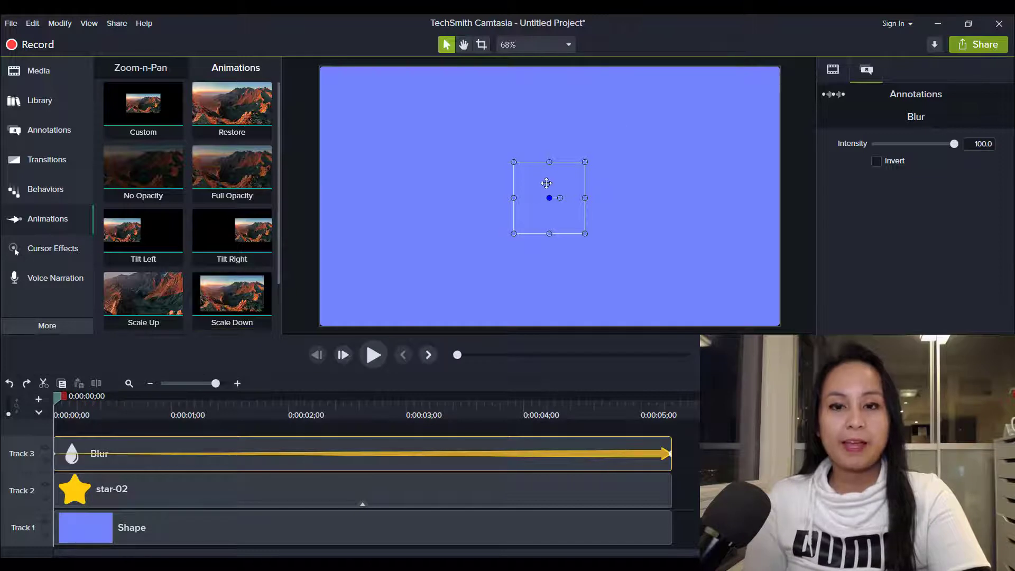
pyautogui.moveTo(529, 185); pyautogui.dragTo(529, 94)
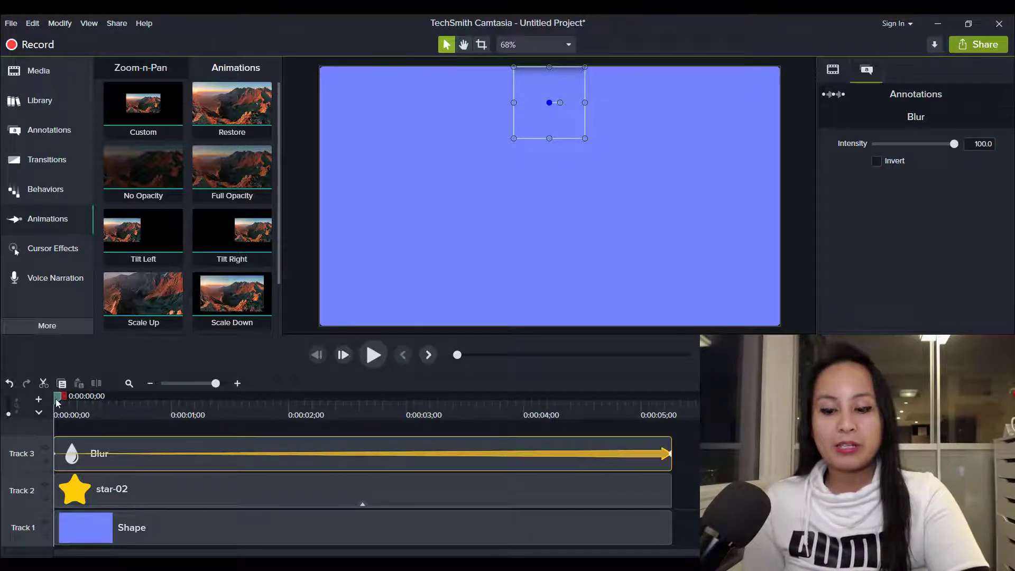
# Step to the star's entrance and add keyframes moving the blur down over it.
pyautogui.moveTo(55, 398); pyautogui.dragTo(59, 396)
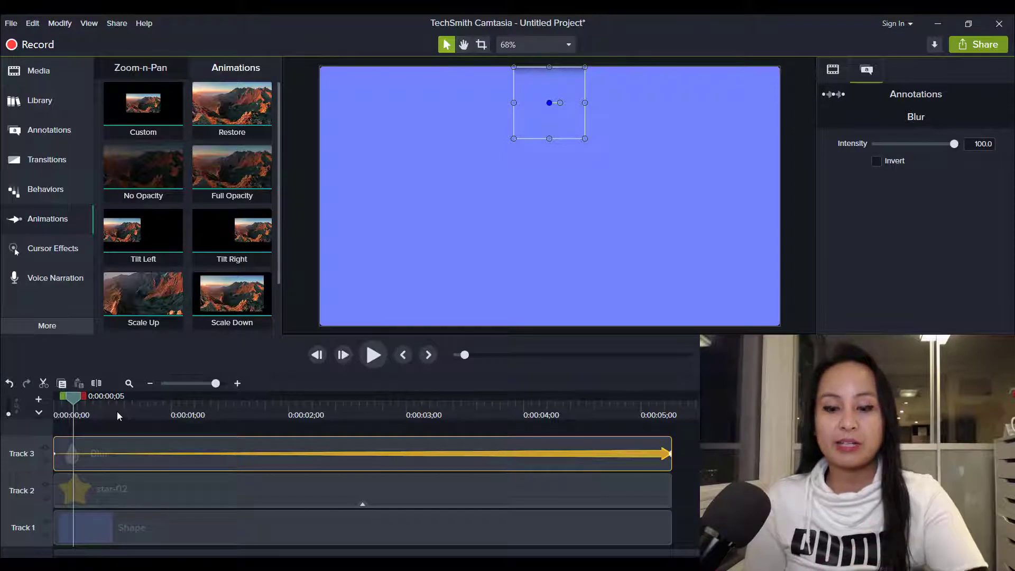
pyautogui.hotkey('ctrl', 'Right')
pyautogui.hotkey('ctrl', 'Right')
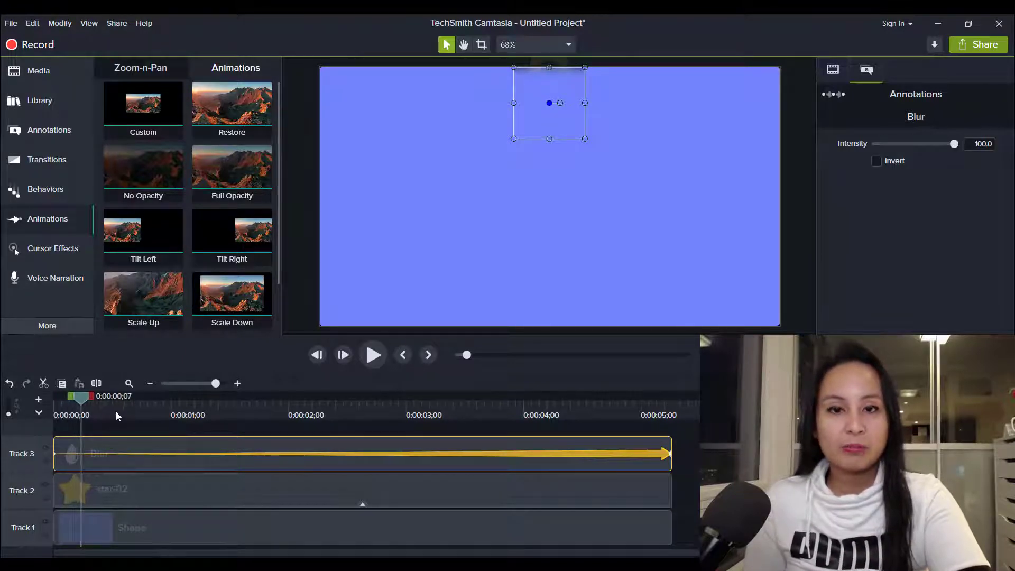
pyautogui.hotkey('ctrl', 'Right')
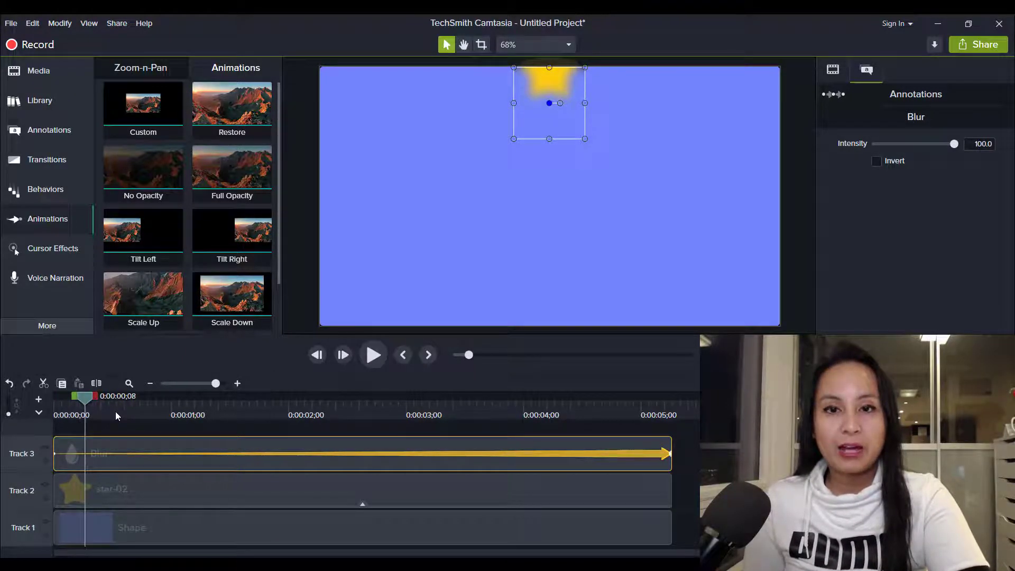
pyautogui.hotkey('ctrl', 'Right')
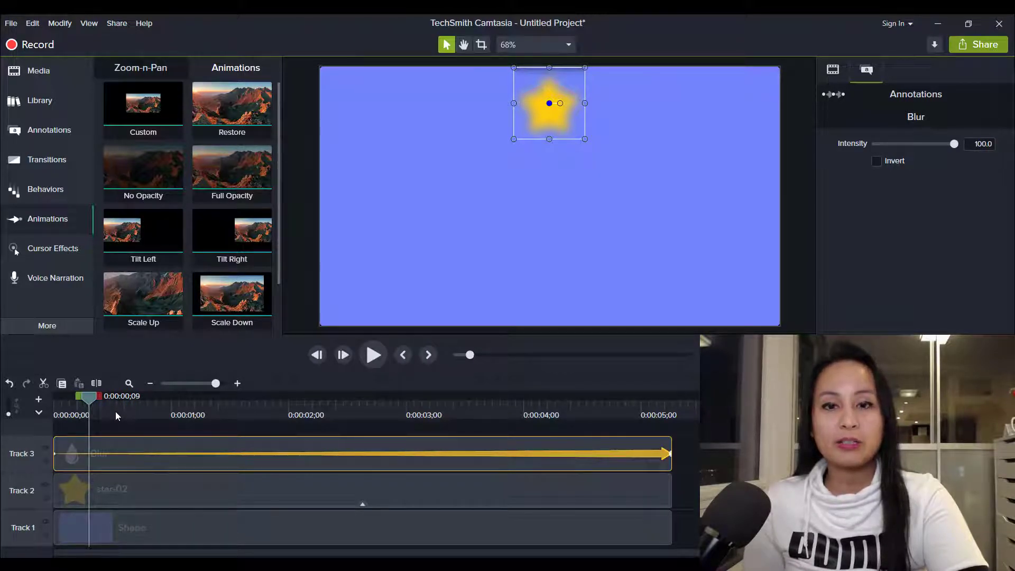
pyautogui.hotkey('ctrl', 'Right')
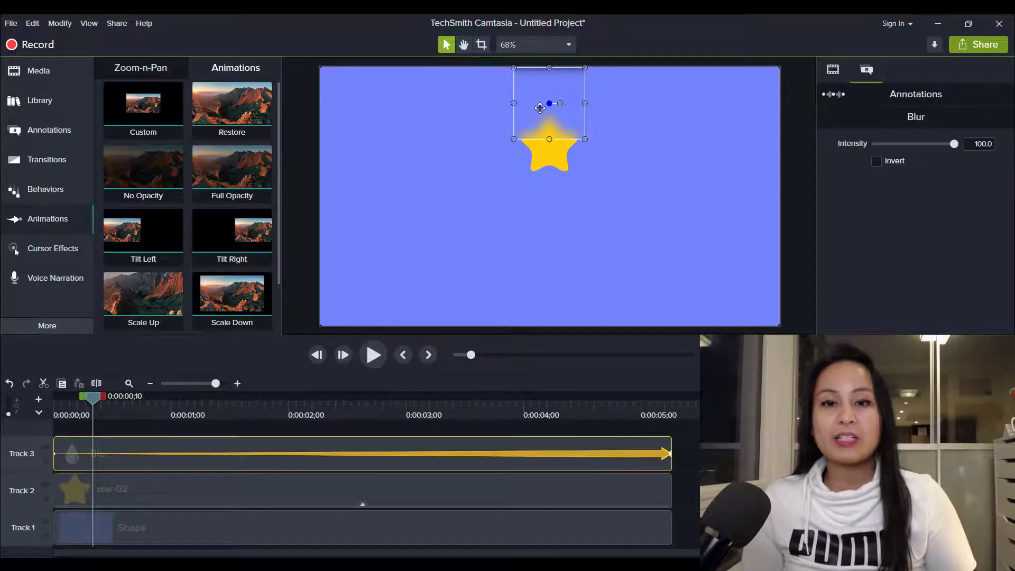
pyautogui.moveTo(539, 108); pyautogui.dragTo(538, 146)
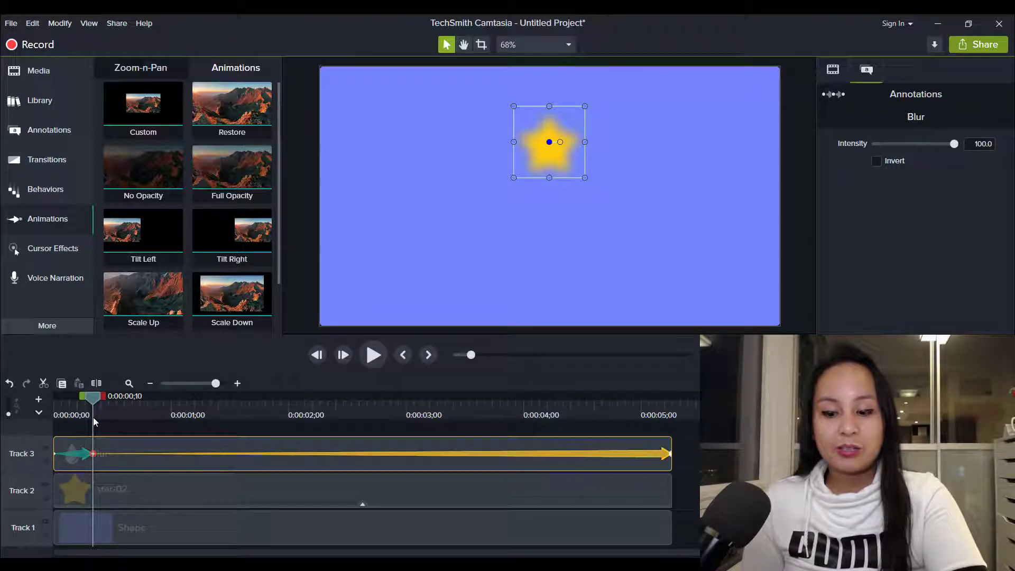
pyautogui.press('.')
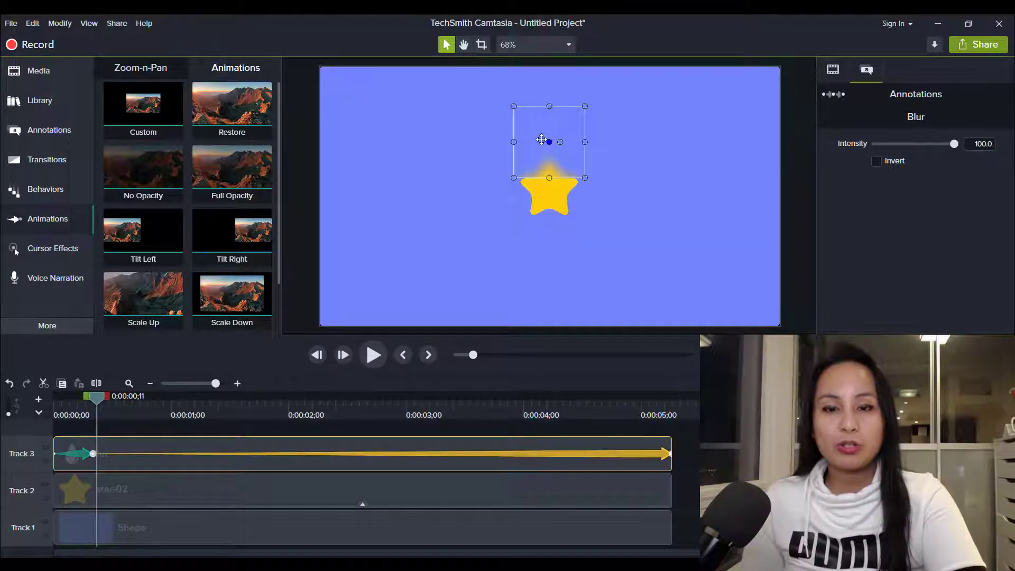
pyautogui.moveTo(541, 139); pyautogui.dragTo(542, 182)
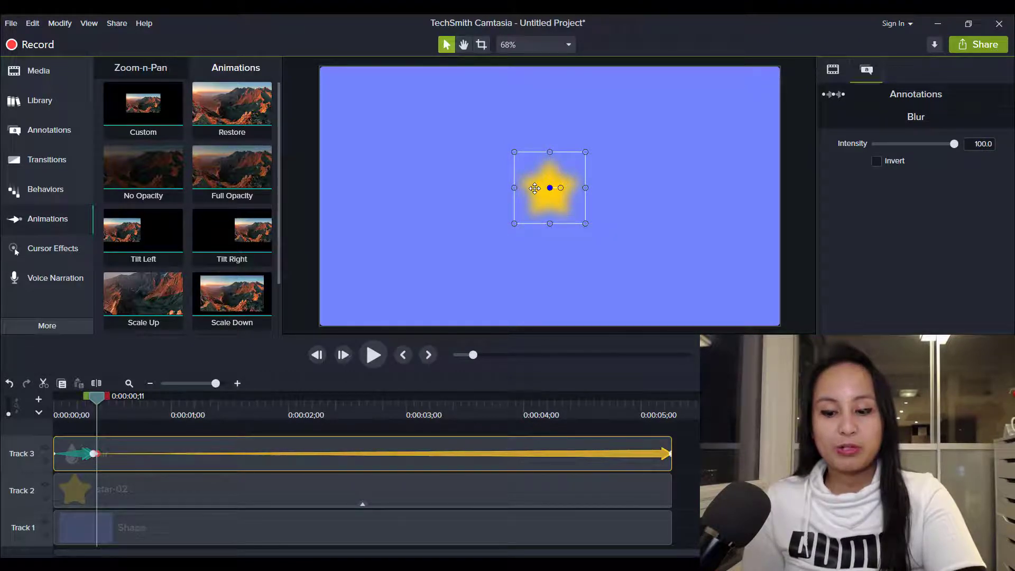
# Advance a few frames and nudge the blur back up onto the star with new keyframes.
pyautogui.hotkey('ctrl', 'Right')
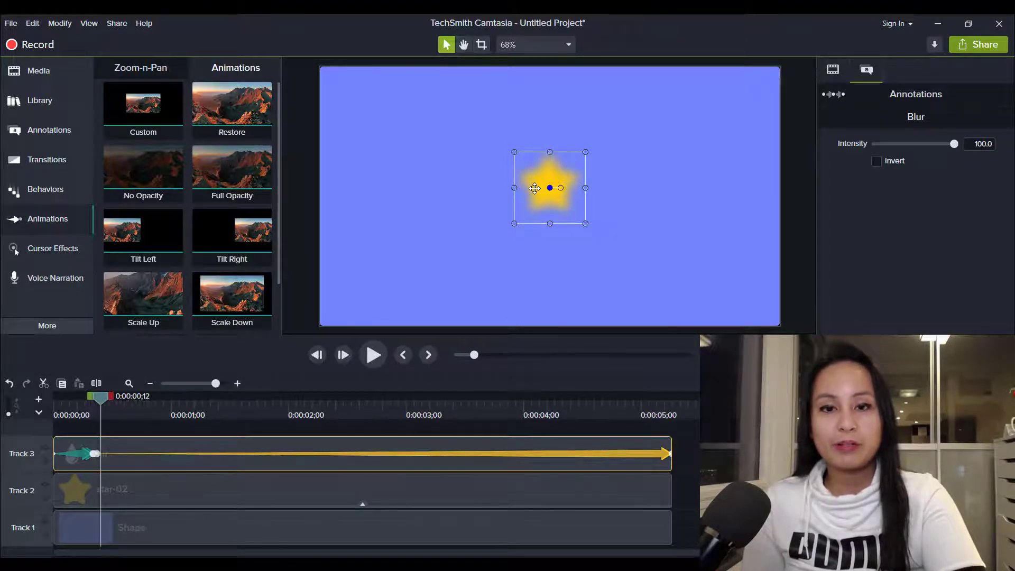
pyautogui.hotkey('ctrl', 'Right')
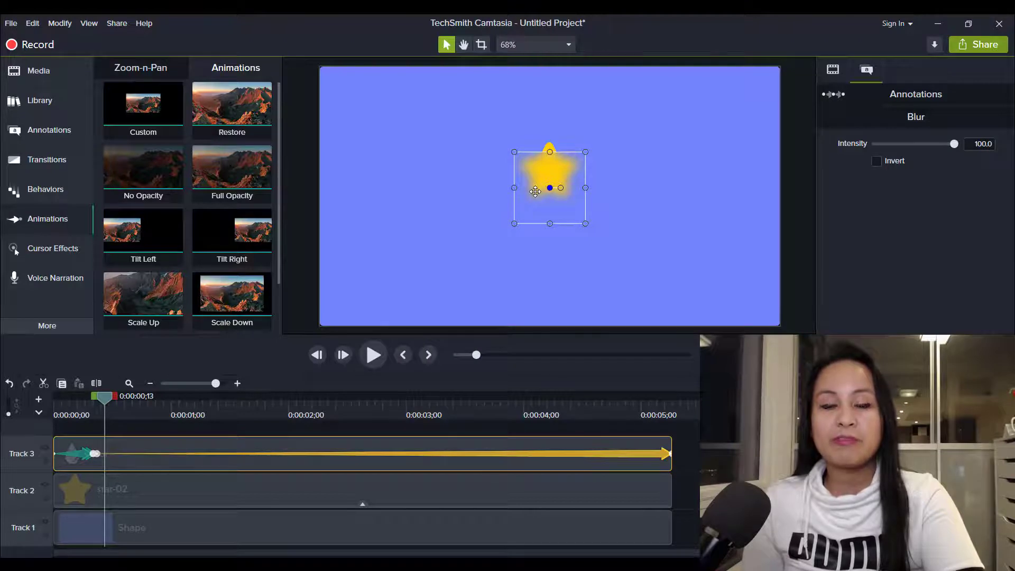
pyautogui.moveTo(535, 191); pyautogui.dragTo(534, 177)
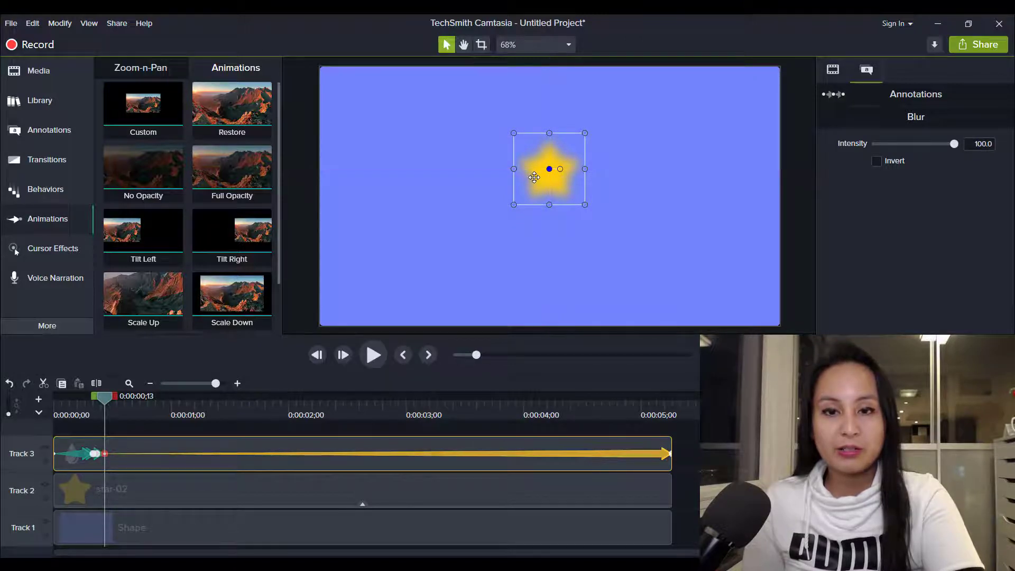
pyautogui.hotkey('ctrl', 'Right')
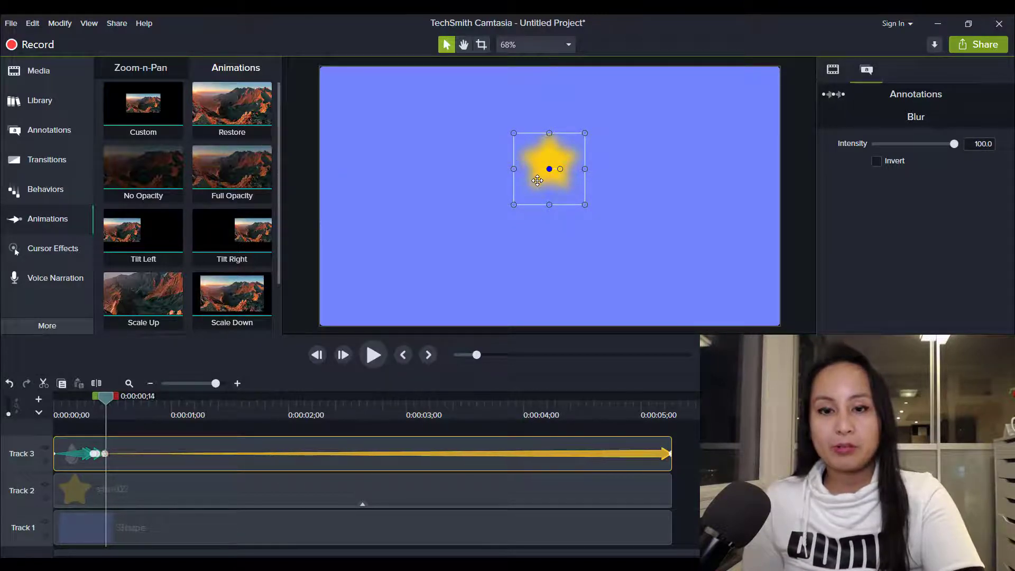
pyautogui.hotkey('ctrl', 'Right')
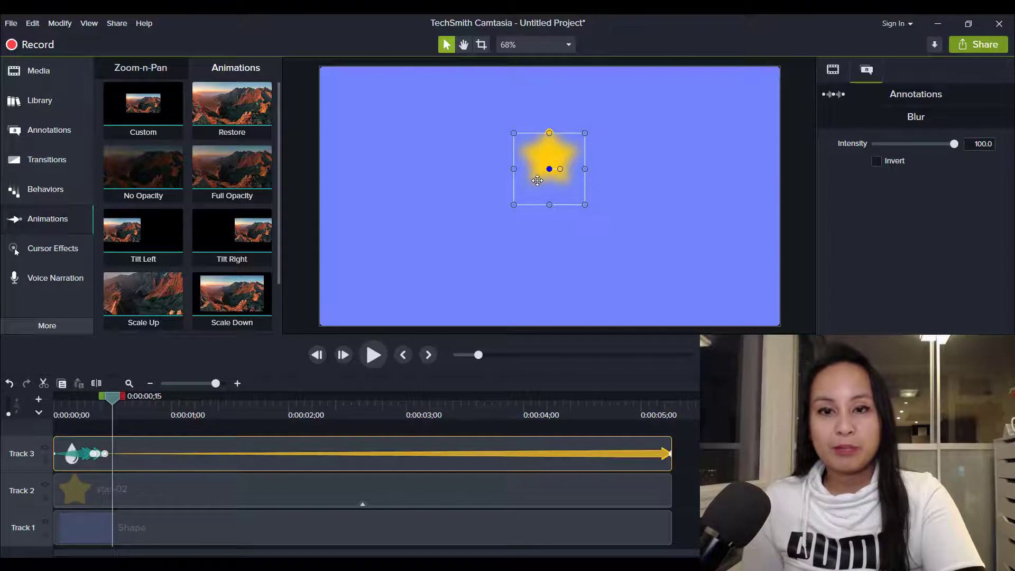
pyautogui.hotkey('ctrl', 'Right')
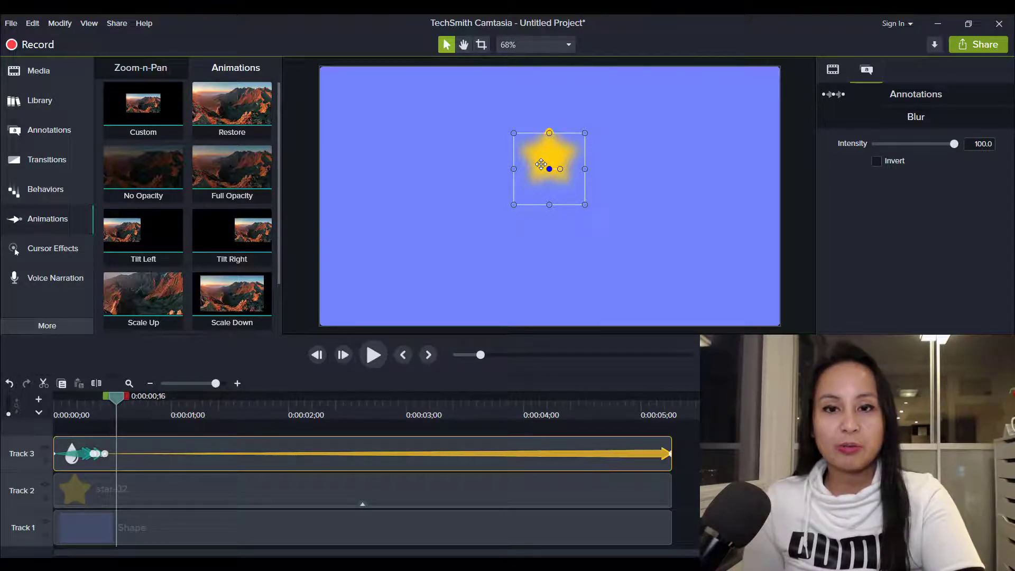
pyautogui.moveTo(541, 163); pyautogui.dragTo(539, 158)
# Keep the blur on the descending star with two more keyframes, then step ahead several frames.
pyautogui.hotkey('ctrl', 'Right')
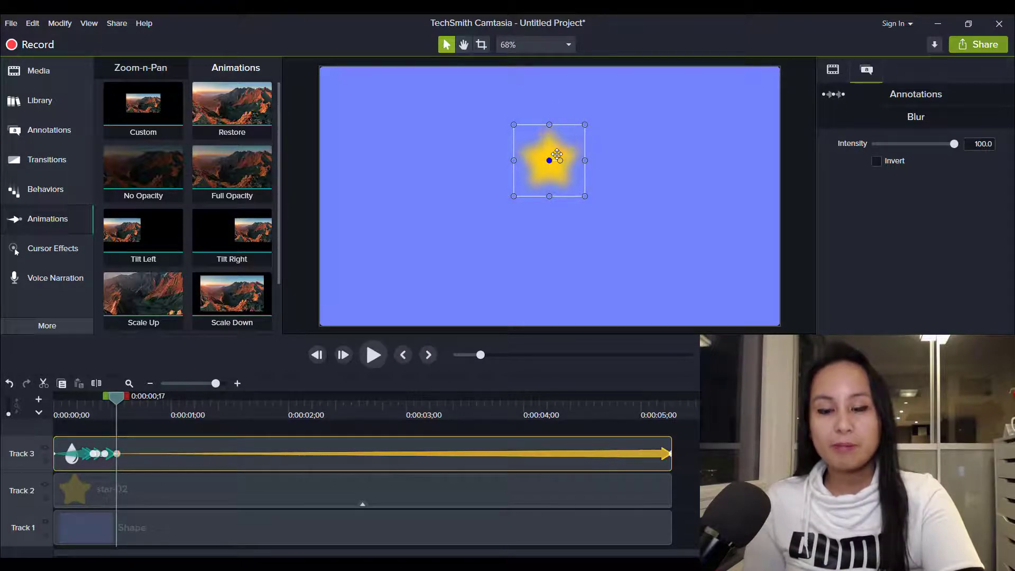
pyautogui.hotkey('ctrl', 'Right')
pyautogui.hotkey('ctrl', 'Right')
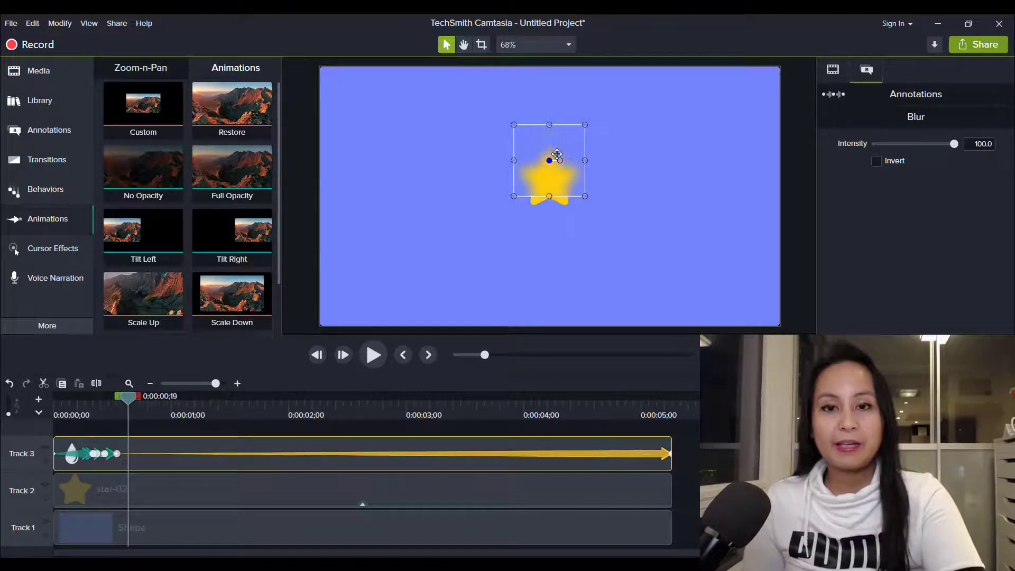
pyautogui.hotkey('ctrl', 'Right')
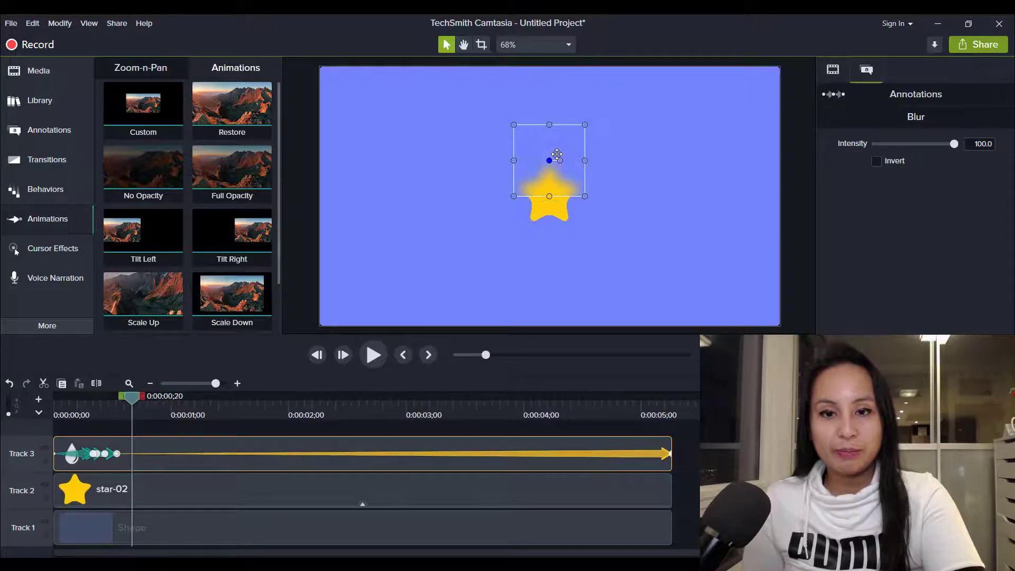
pyautogui.hotkey('ctrl', 'Left')
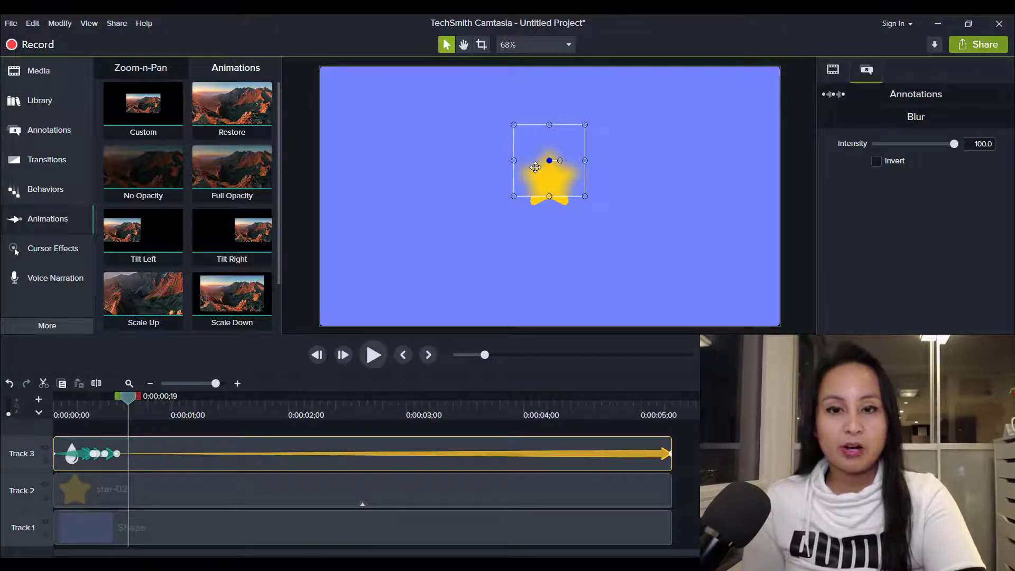
pyautogui.moveTo(535, 166); pyautogui.dragTo(536, 177)
pyautogui.hotkey('ctrl', 'Right')
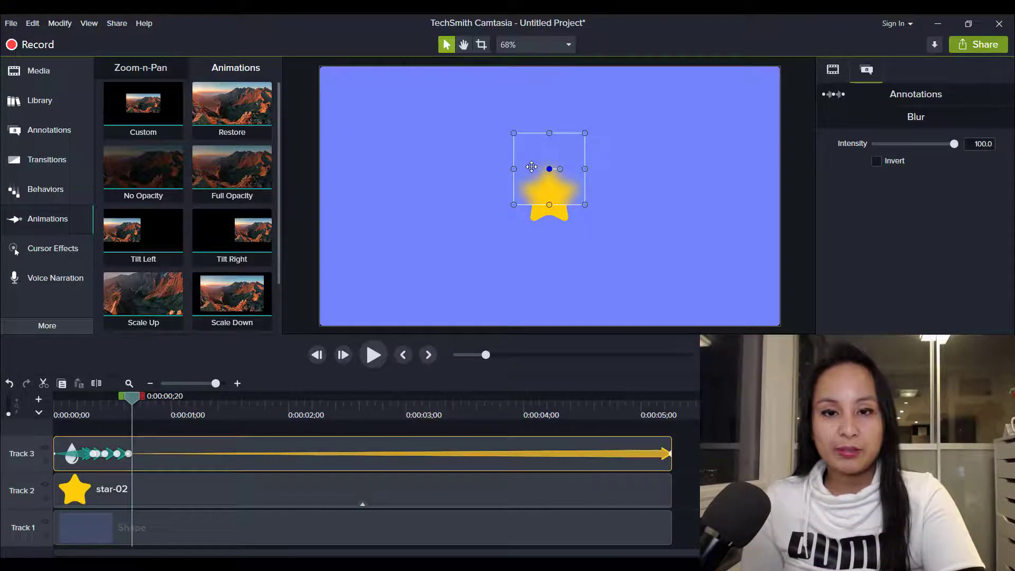
pyautogui.moveTo(531, 167); pyautogui.dragTo(534, 180)
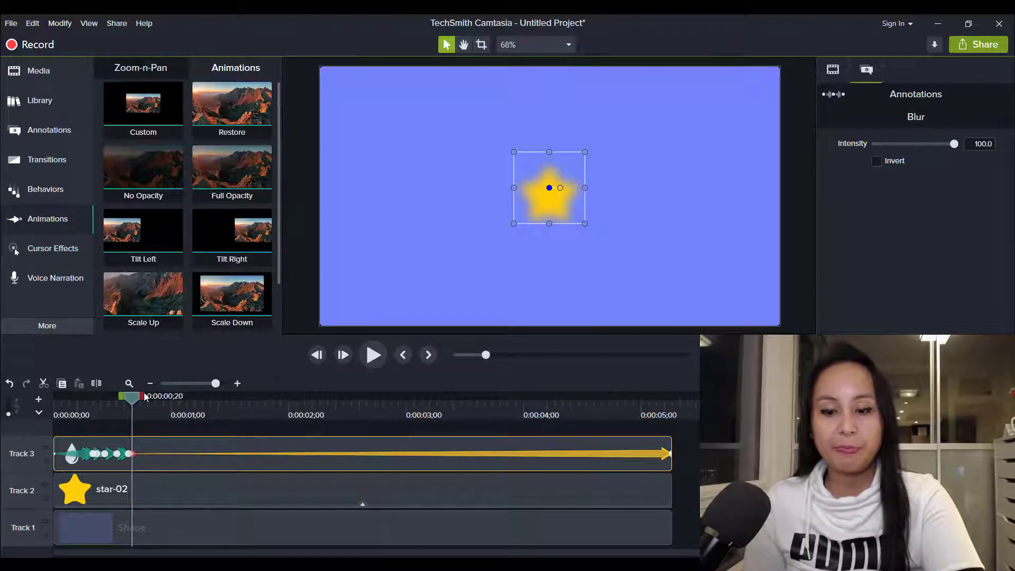
pyautogui.press('.')
pyautogui.press('.')
pyautogui.press('.')
pyautogui.press('.')
pyautogui.press('.')
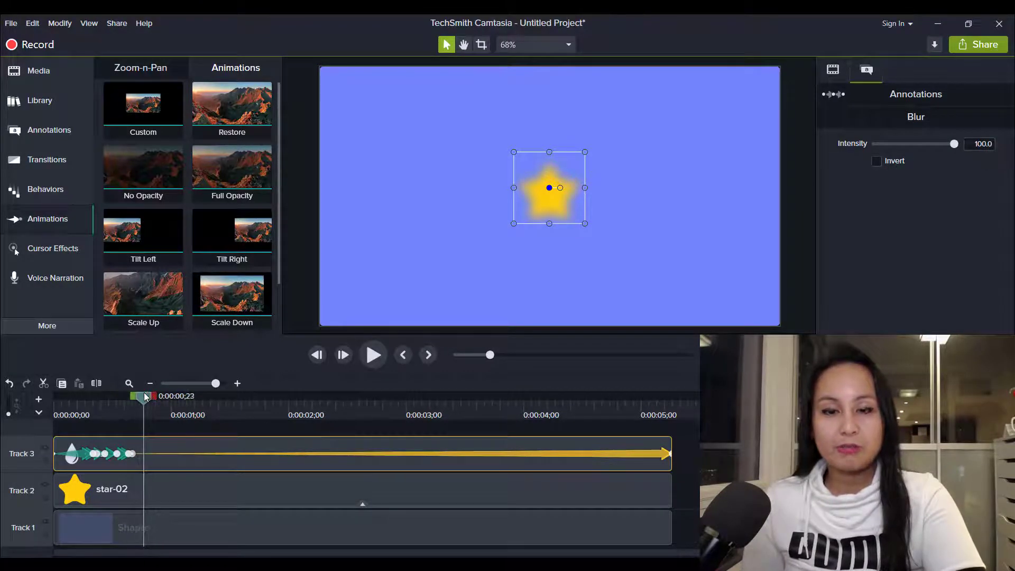
pyautogui.press('.')
pyautogui.press('.')
pyautogui.press('.')
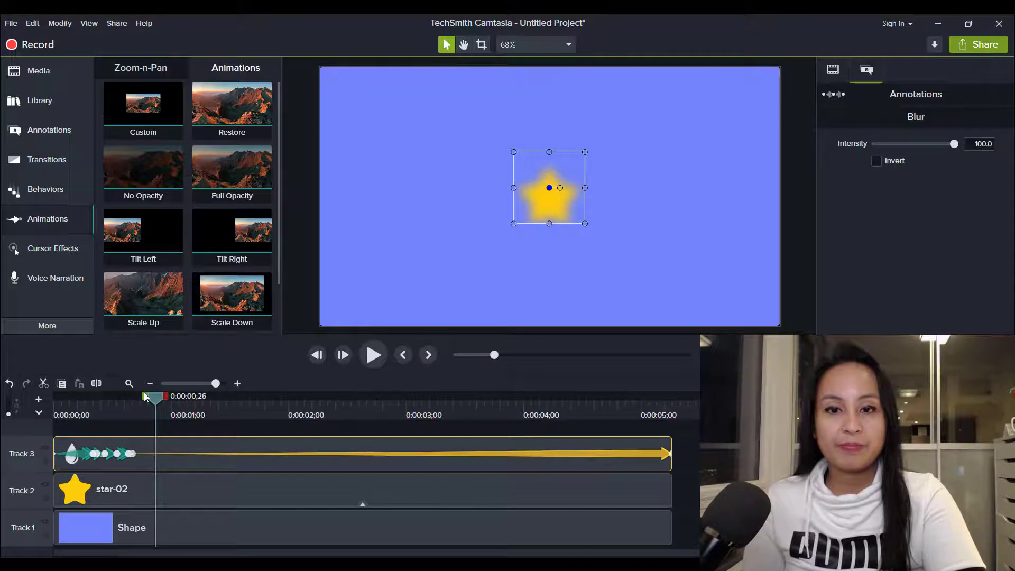
pyautogui.press('.')
pyautogui.press('.')
pyautogui.press('.')
pyautogui.press('.')
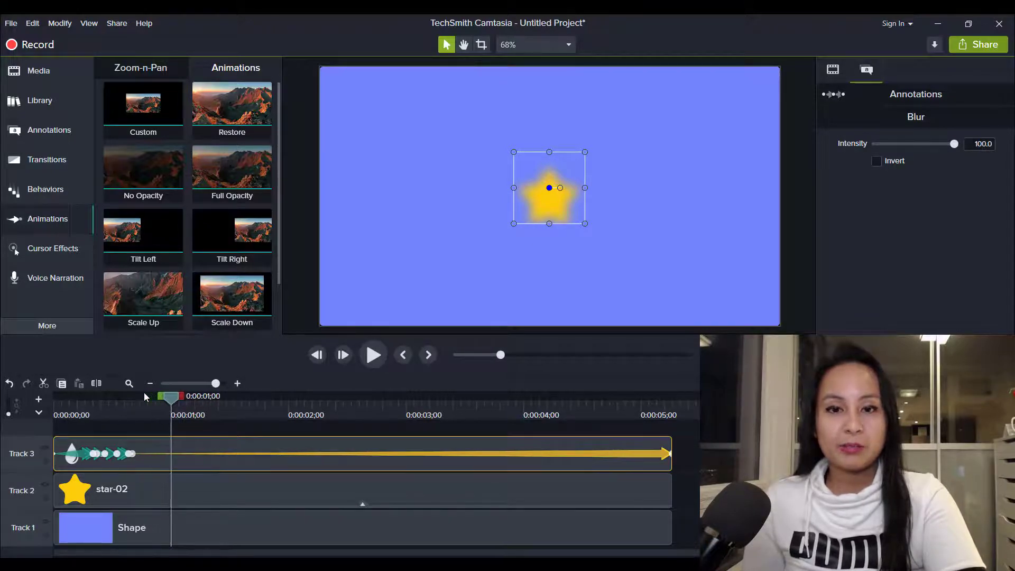
pyautogui.press('.')
pyautogui.press('.')
pyautogui.press('.')
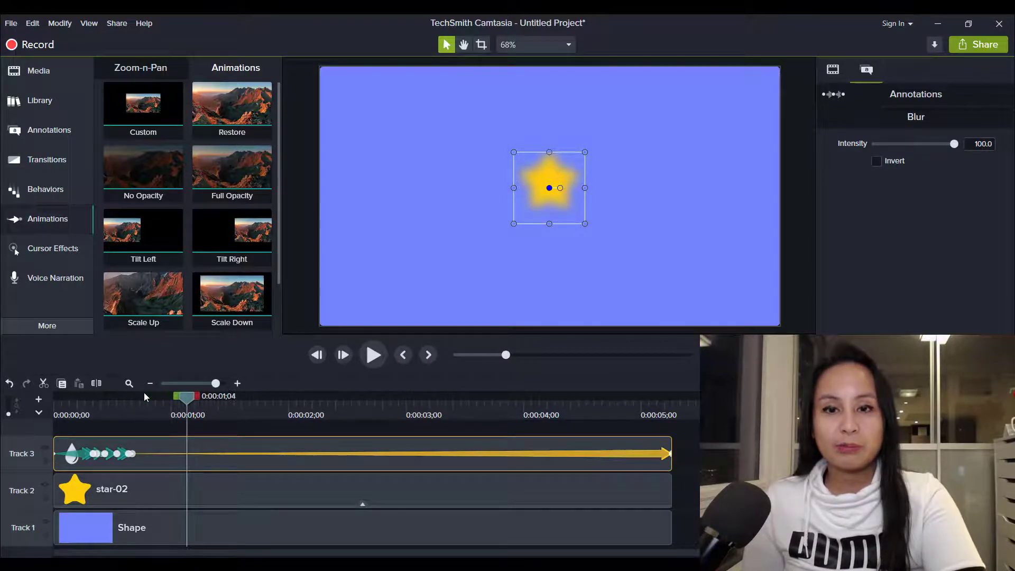
pyautogui.press('.')
pyautogui.press('.')
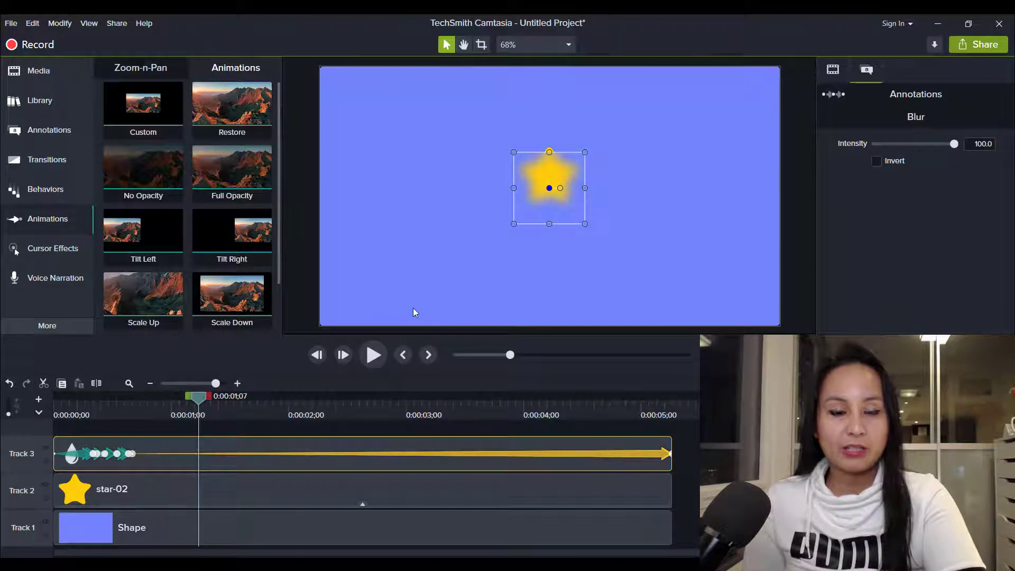
# Add keyframes moving the blur up, then down-left, onto the star as it jumps.
pyautogui.moveTo(540, 185); pyautogui.dragTo(540, 178)
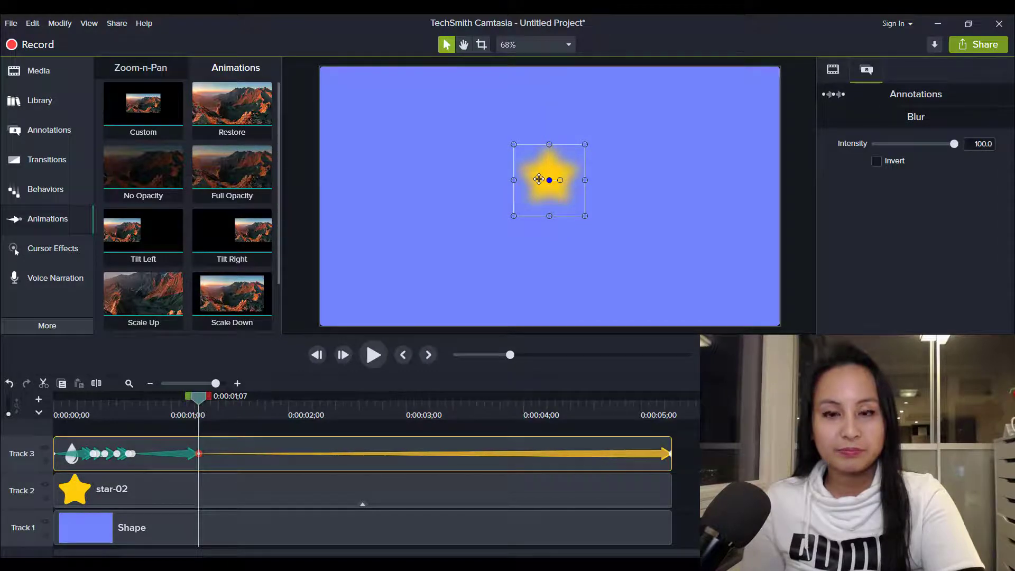
pyautogui.press('.')
pyautogui.press('.')
pyautogui.press('.')
pyautogui.press('.')
pyautogui.press('.')
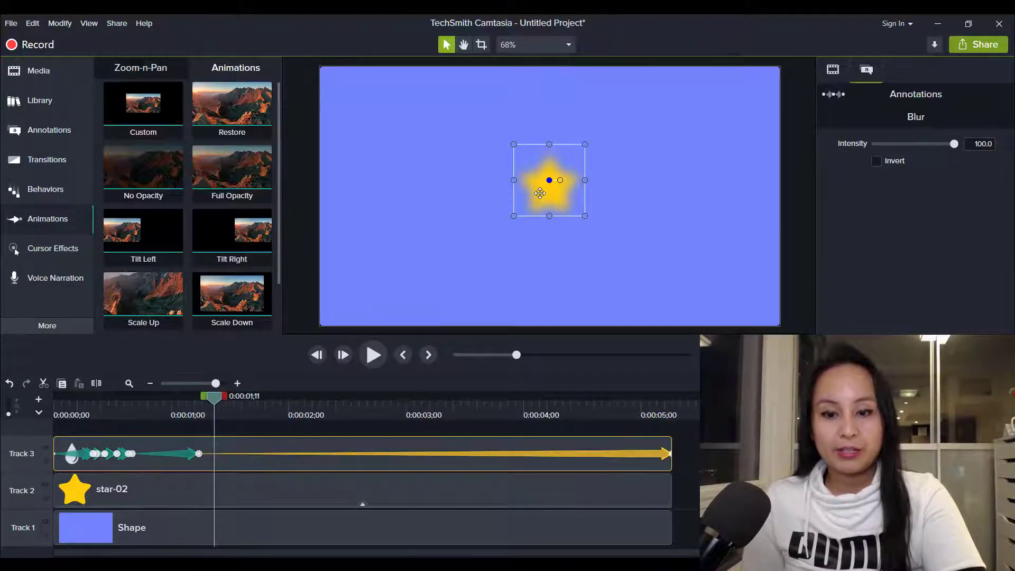
pyautogui.press('.')
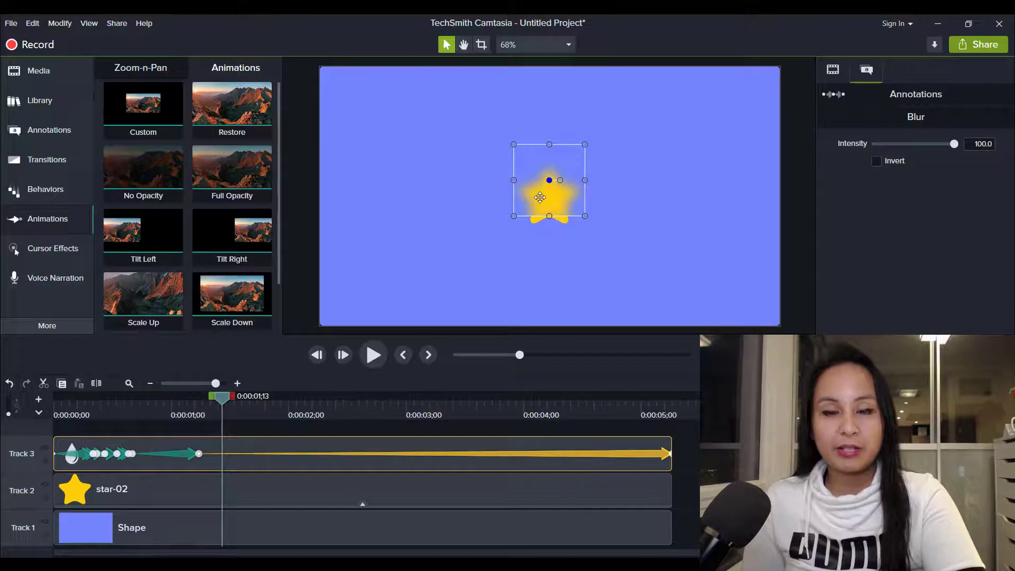
pyautogui.moveTo(539, 197); pyautogui.dragTo(537, 199)
pyautogui.press('.')
pyautogui.press('.')
pyautogui.press('.')
pyautogui.press('.')
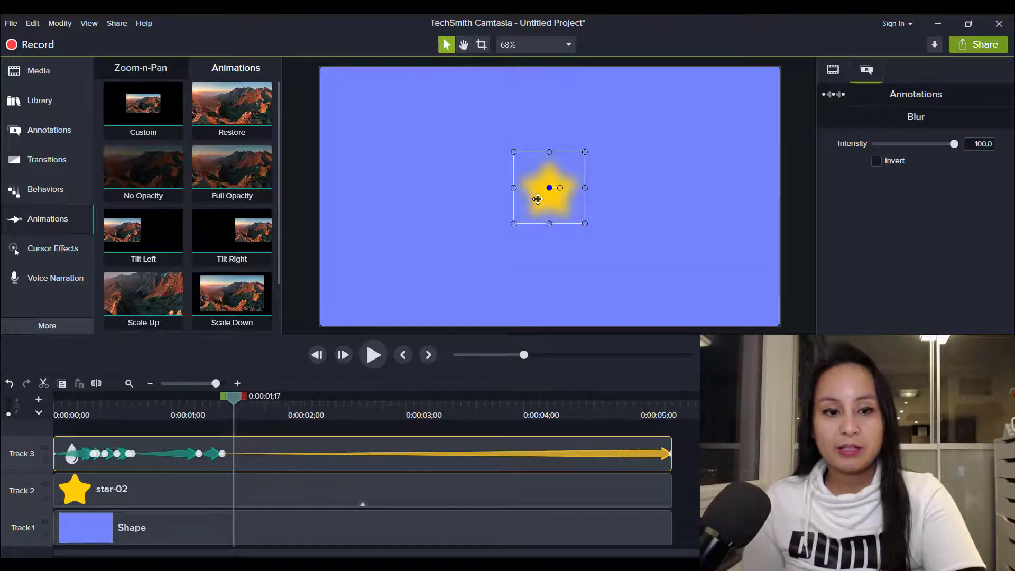
# Step through frames checking coverage and nudge the blur onto the star at 3;24.
pyautogui.press('.')
pyautogui.press('.')
pyautogui.press('.')
pyautogui.press('.')
pyautogui.press('.')
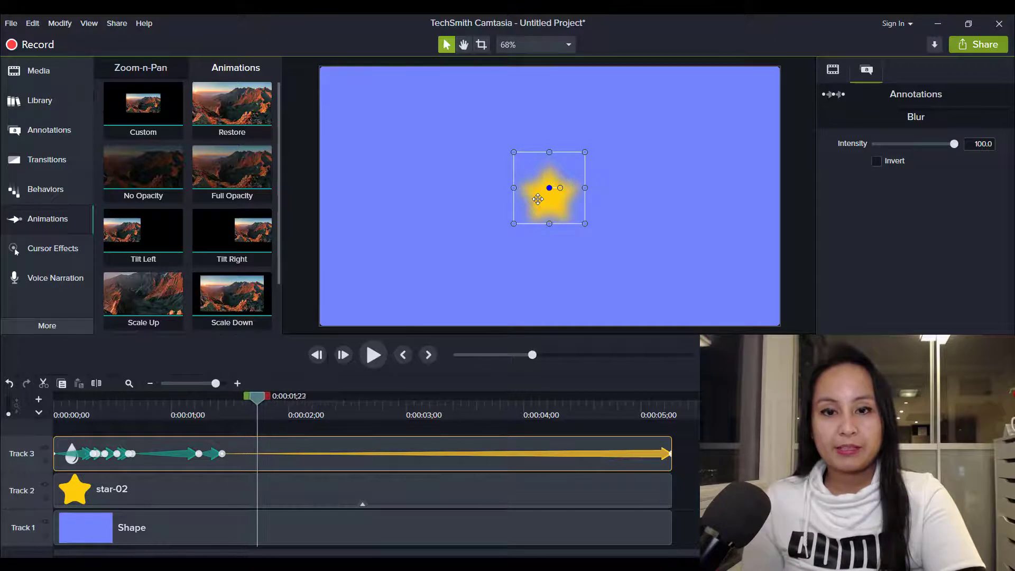
pyautogui.press('.')
pyautogui.press('.')
pyautogui.press('.')
pyautogui.press('.')
pyautogui.press('.')
pyautogui.press('.')
pyautogui.press('.')
pyautogui.press('.')
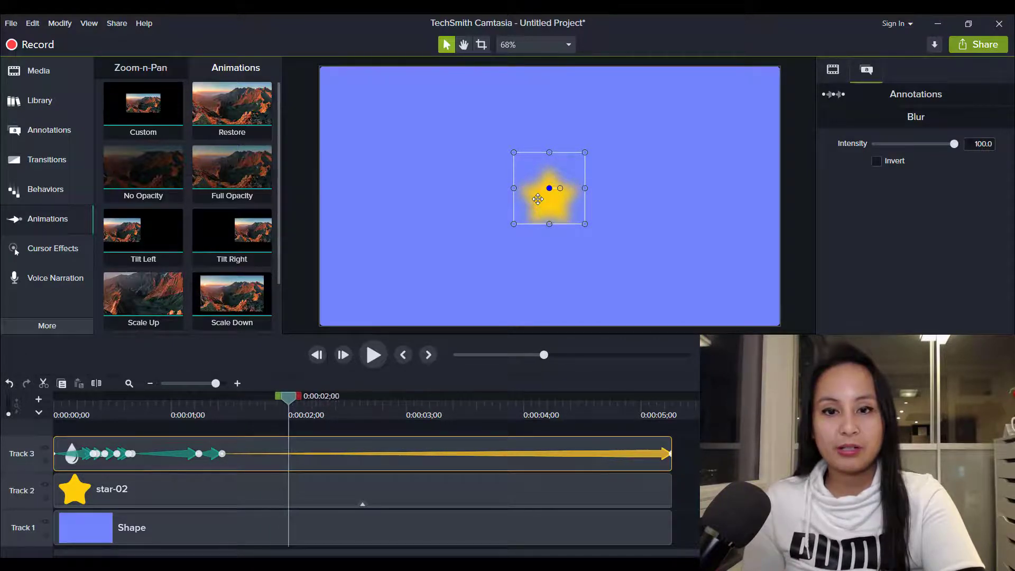
pyautogui.press('.')
pyautogui.press('.')
pyautogui.press('.')
pyautogui.press('.')
pyautogui.press('.')
pyautogui.press('.')
pyautogui.press('.')
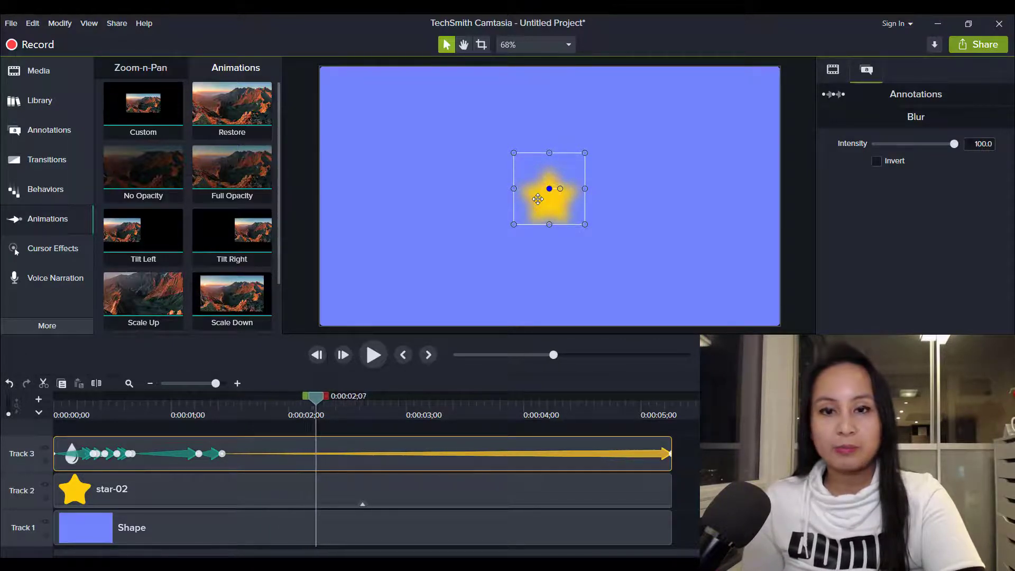
pyautogui.press('.')
pyautogui.press('.')
pyautogui.press('.')
pyautogui.press('.')
pyautogui.press('.')
pyautogui.press('.')
pyautogui.press('.')
pyautogui.press('.')
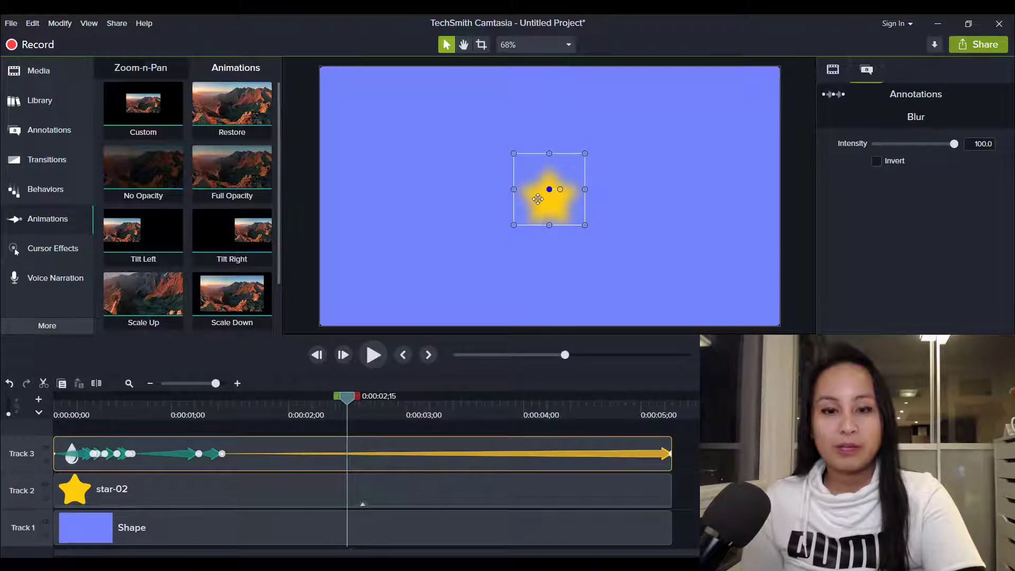
pyautogui.press('.')
pyautogui.press('.')
pyautogui.press('.')
pyautogui.press('.')
pyautogui.press('.')
pyautogui.press('.')
pyautogui.press('.')
pyautogui.press('.')
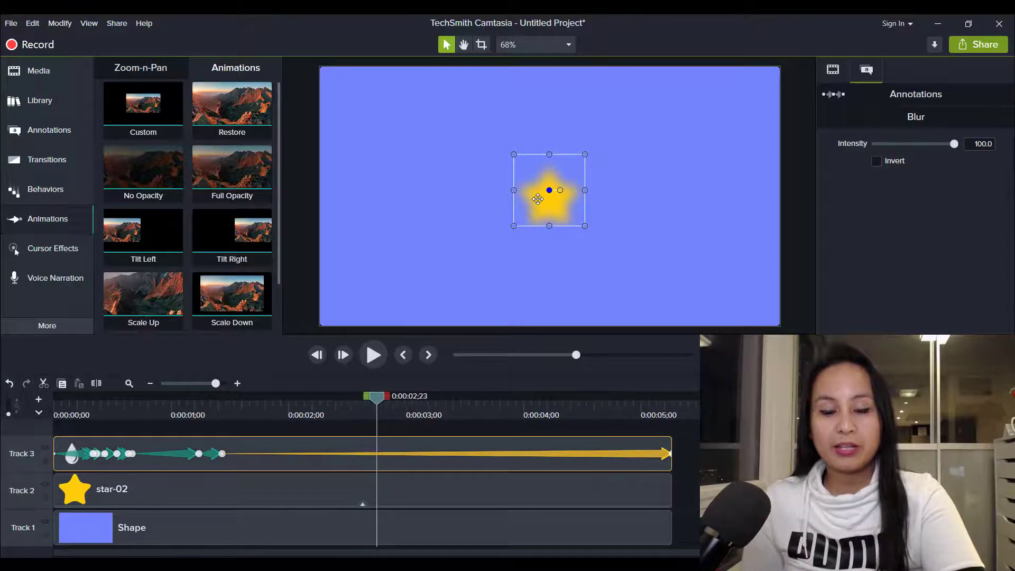
pyautogui.press('.')
pyautogui.press('.')
pyautogui.press('.')
pyautogui.press('.')
pyautogui.press('.')
pyautogui.press('.')
pyautogui.press('.')
pyautogui.press('.')
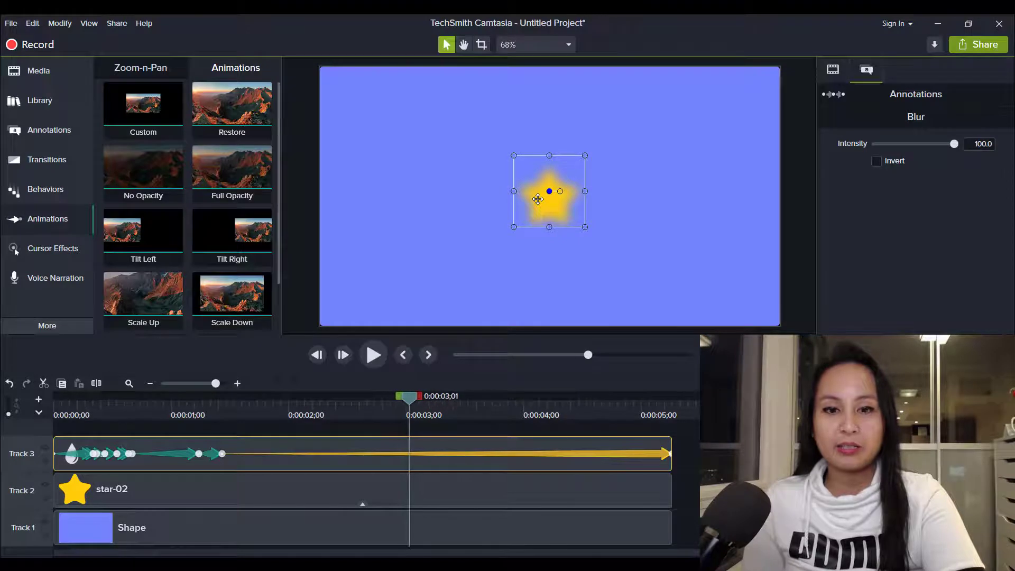
pyautogui.press('.')
pyautogui.press('.')
pyautogui.press('.')
pyautogui.press('.')
pyautogui.press('.')
pyautogui.press('.')
pyautogui.press('.')
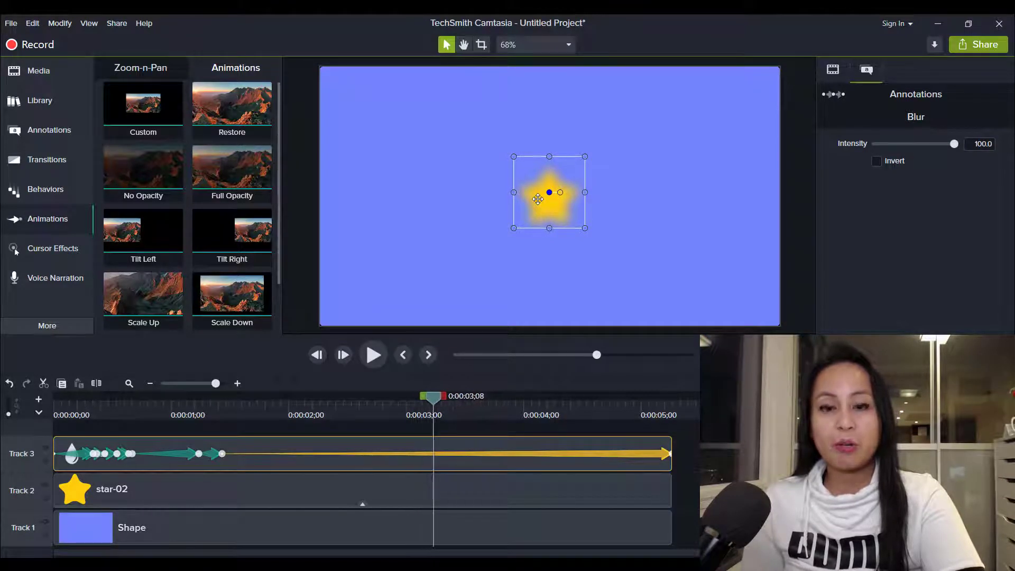
pyautogui.press('.')
pyautogui.press('.')
pyautogui.press('.')
pyautogui.press('.')
pyautogui.press('.')
pyautogui.press('.')
pyautogui.press('.')
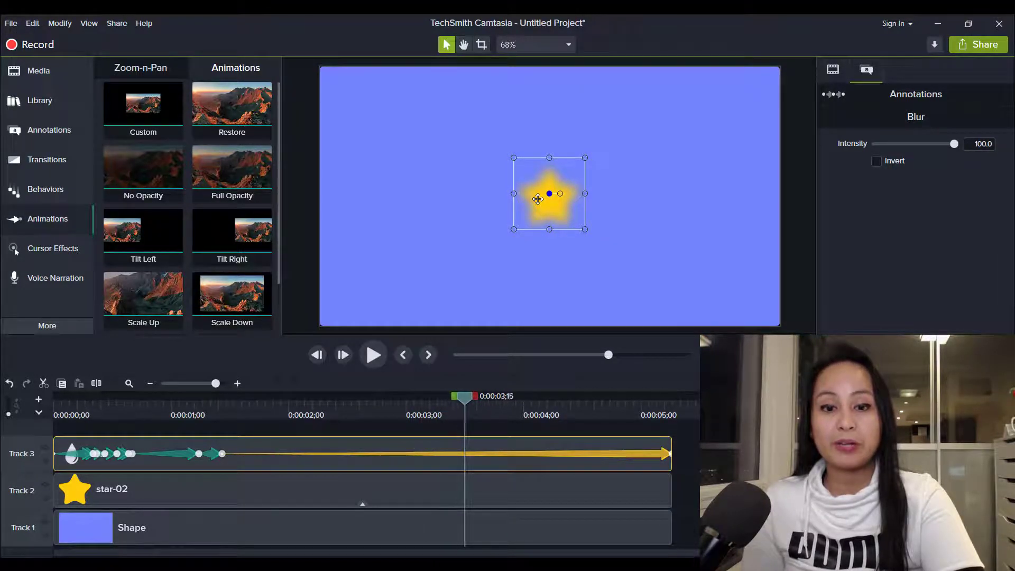
pyautogui.press('.')
pyautogui.press('.')
pyautogui.hotkey('ctrl', 'Right')
pyautogui.hotkey('ctrl', 'Right')
pyautogui.hotkey('ctrl', 'Right')
pyautogui.hotkey('ctrl', 'Right')
pyautogui.hotkey('ctrl', 'Right')
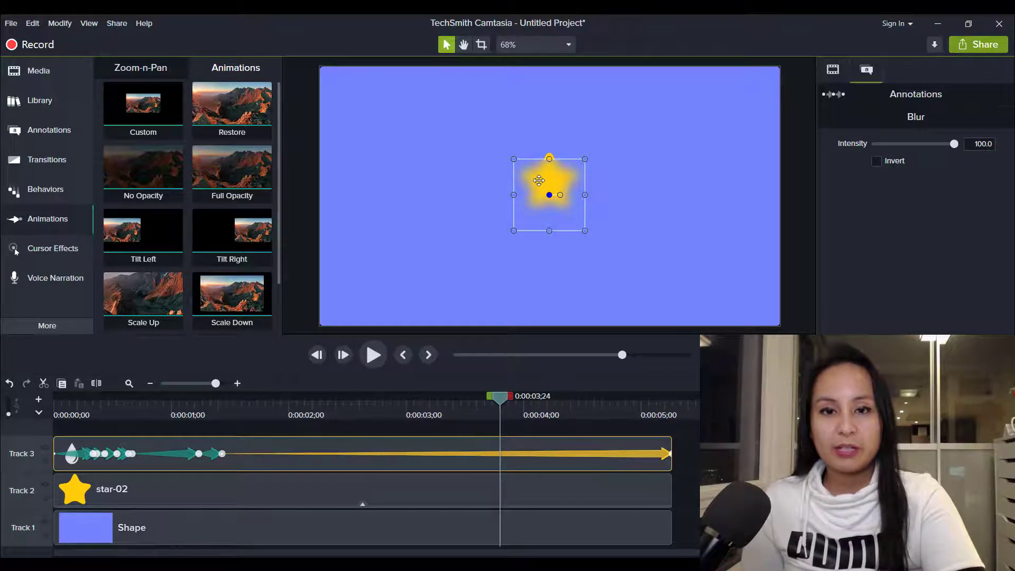
pyautogui.moveTo(538, 180); pyautogui.dragTo(536, 182)
# Step ahead past the 4;04 keyframe to check the blur near 4;19.
pyautogui.hotkey('ctrl', 'Right')
pyautogui.hotkey('ctrl', 'Right')
pyautogui.hotkey('ctrl', 'Right')
pyautogui.hotkey('ctrl', 'Right')
pyautogui.hotkey('ctrl', 'Right')
pyautogui.hotkey('ctrl', 'Right')
pyautogui.hotkey('ctrl', 'Right')
pyautogui.hotkey('ctrl', 'Right')
pyautogui.hotkey('ctrl', 'Right')
pyautogui.hotkey('ctrl', 'Right')
pyautogui.hotkey('ctrl', 'Right')
pyautogui.hotkey('ctrl', 'Right')
pyautogui.hotkey('ctrl', 'Right')
pyautogui.hotkey('ctrl', 'Right')
pyautogui.hotkey('ctrl', 'Right')
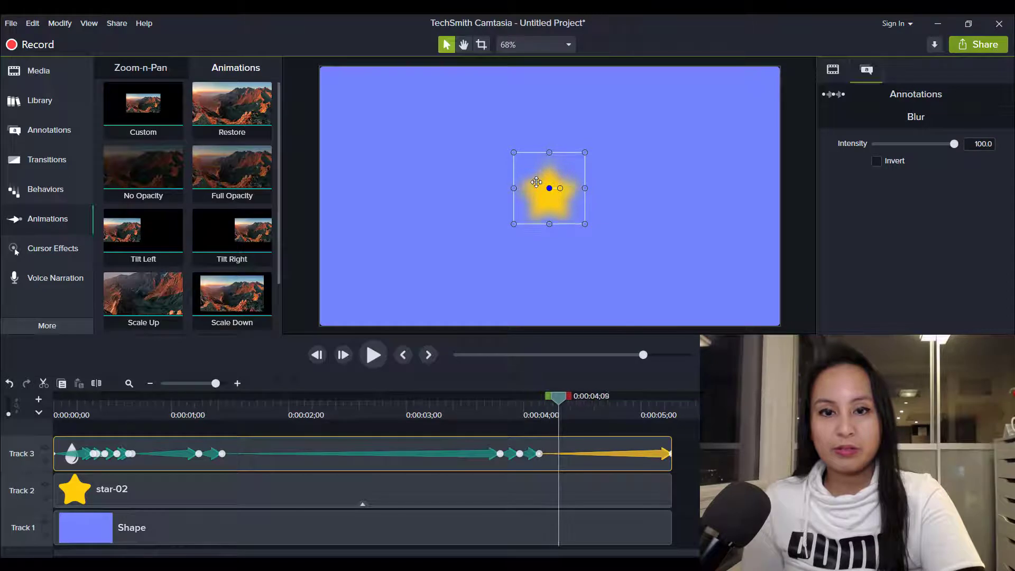
pyautogui.hotkey('ctrl', 'Right')
pyautogui.hotkey('ctrl', 'Right')
pyautogui.hotkey('ctrl', 'Right')
pyautogui.hotkey('ctrl', 'Right')
pyautogui.hotkey('ctrl', 'Right')
pyautogui.hotkey('ctrl', 'Right')
pyautogui.hotkey('ctrl', 'Right')
pyautogui.hotkey('ctrl', 'Right')
pyautogui.hotkey('ctrl', 'Right')
pyautogui.hotkey('ctrl', 'Right')
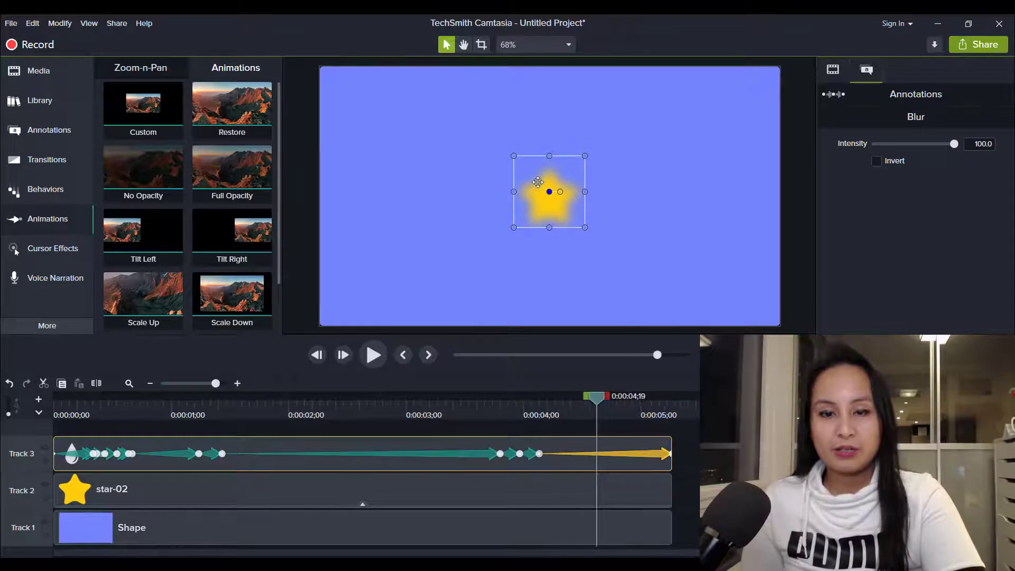
pyautogui.hotkey('ctrl', 'Right')
pyautogui.hotkey('ctrl', 'Right')
pyautogui.hotkey('ctrl', 'Right')
pyautogui.hotkey('ctrl', 'Right')
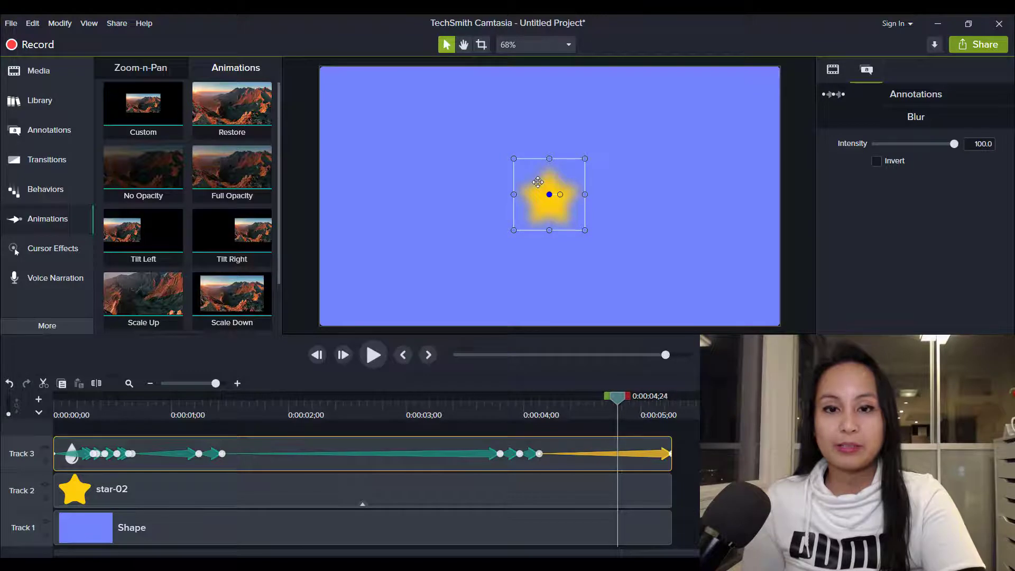
# Drag the blur far down onto the star near the clip's end and check the next frame.
pyautogui.moveTo(537, 181); pyautogui.dragTo(531, 299)
pyautogui.hotkey('ctrl', 'Right')
pyautogui.hotkey('ctrl', 'Right')
pyautogui.hotkey('ctrl', 'Right')
pyautogui.hotkey('ctrl', 'Right')
pyautogui.hotkey('ctrl', 'Right')
pyautogui.hotkey('ctrl', 'Right')
pyautogui.hotkey('ctrl', 'Right')
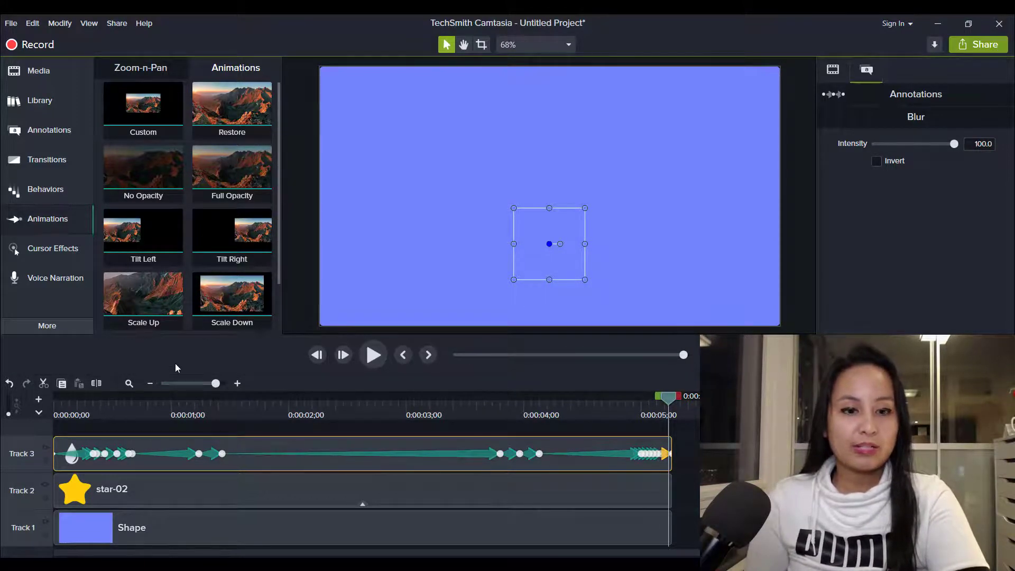
# Zoom the timeline out, play twice from 0:00:00;00, and scrub to 0:00:03;00 to verify tracking.
pyautogui.click(153, 381)
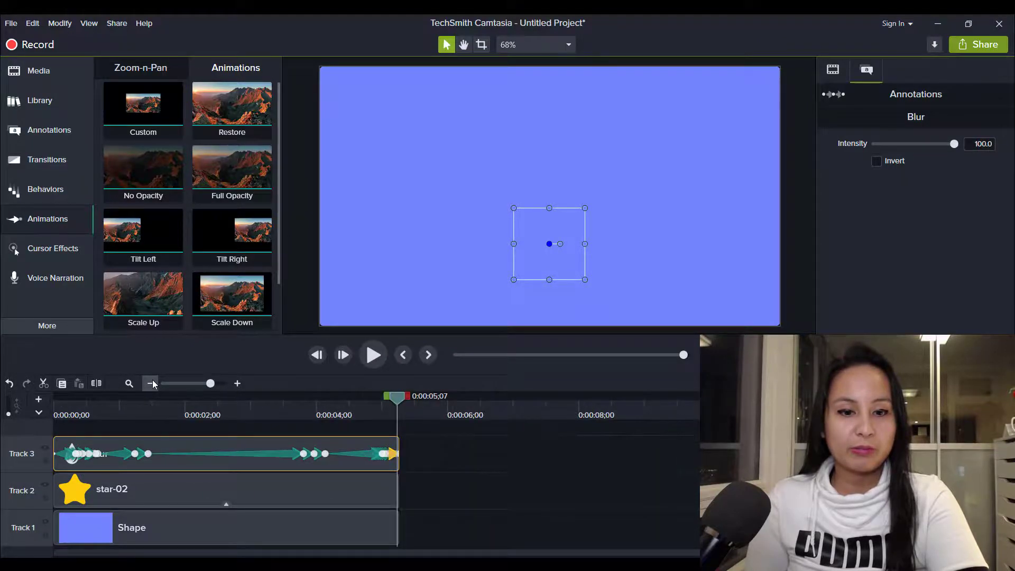
pyautogui.moveTo(65, 410); pyautogui.dragTo(22, 415)
pyautogui.press('space')
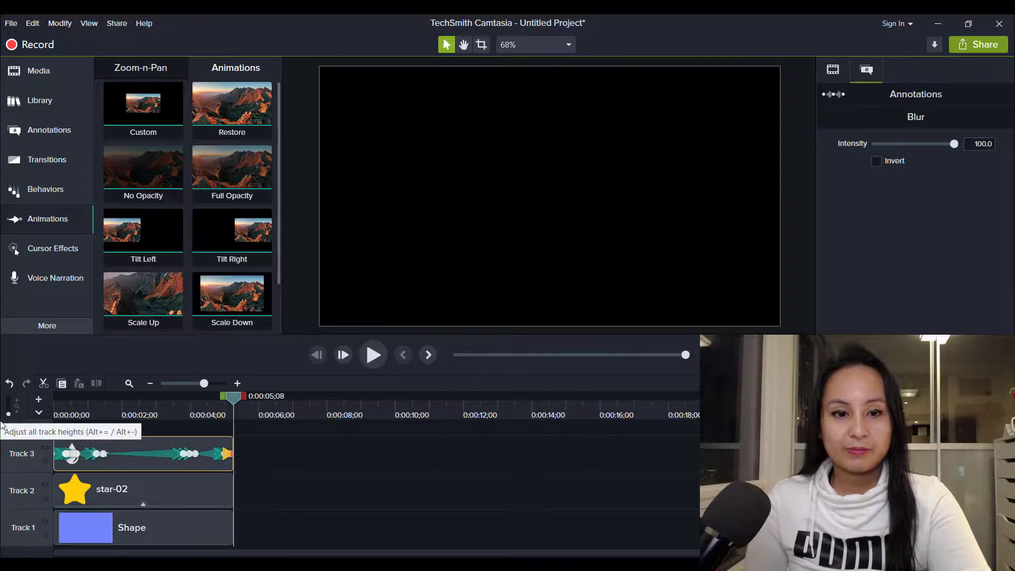
pyautogui.moveTo(125, 407); pyautogui.dragTo(116, 404)
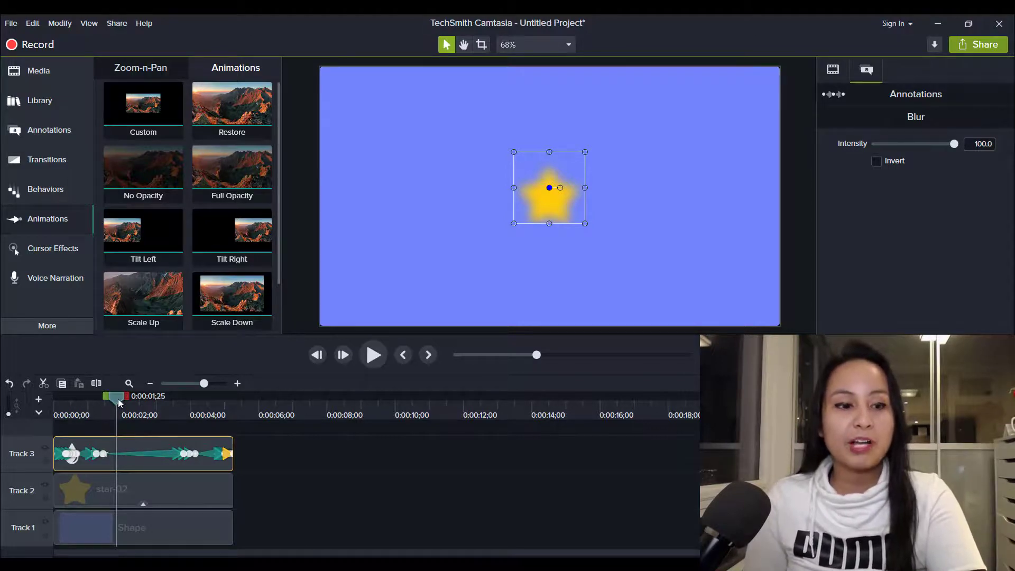
pyautogui.moveTo(119, 398); pyautogui.dragTo(55, 399)
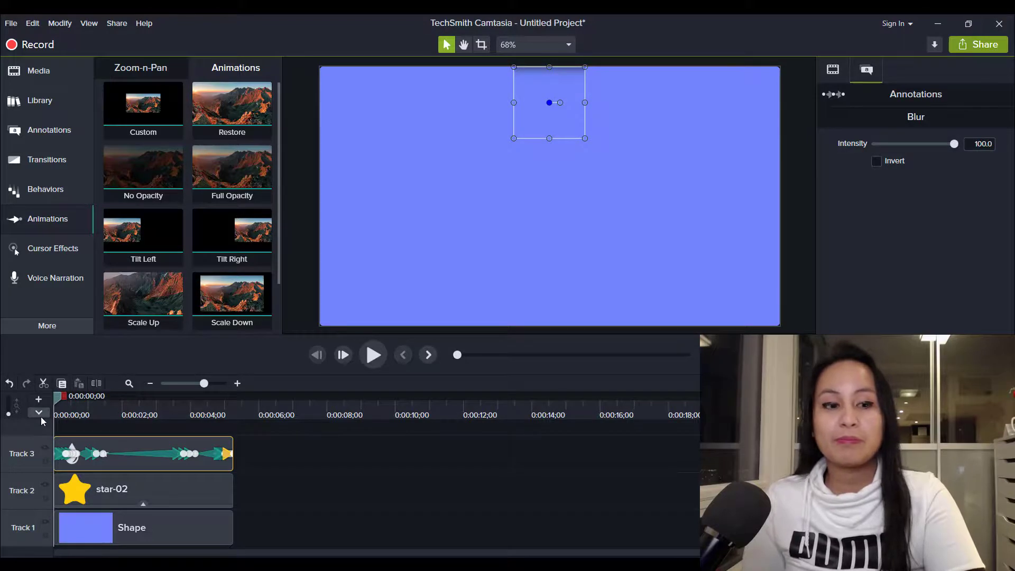
pyautogui.press('space')
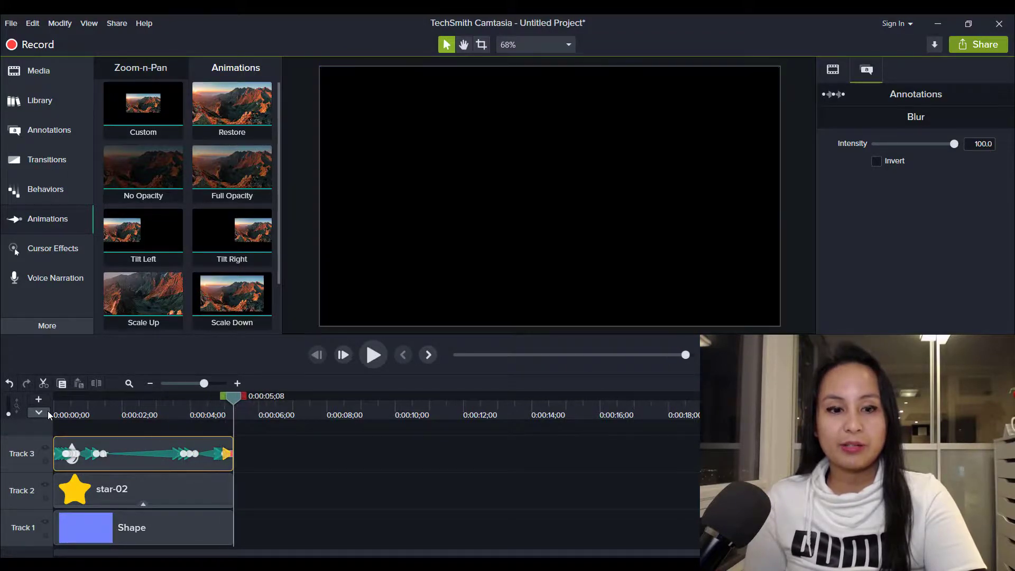
pyautogui.moveTo(169, 411); pyautogui.dragTo(156, 411)
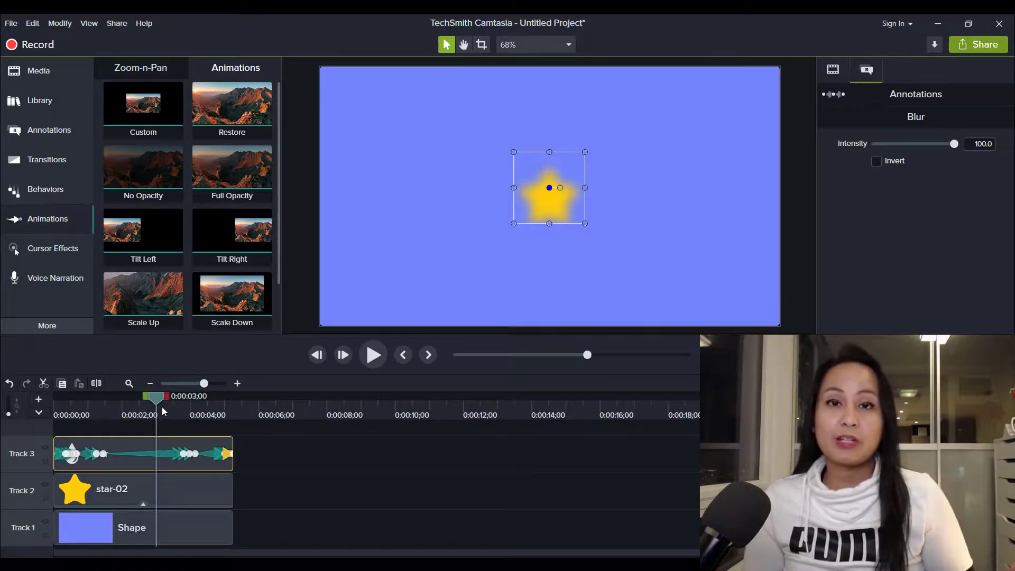
pyautogui.moveTo(185, 516); pyautogui.dragTo(186, 510)
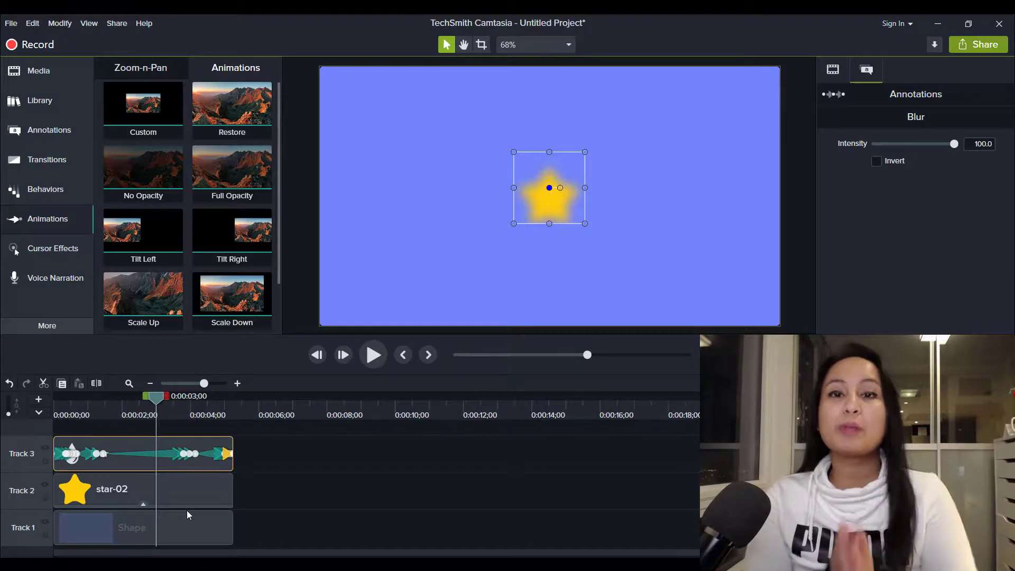